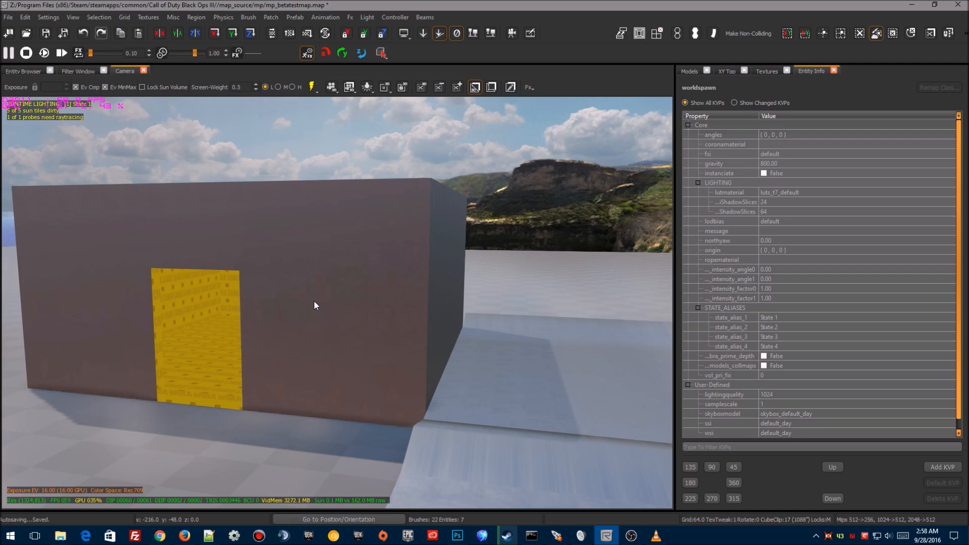
Step: Look around the test map, covering the building with the yellow doorway, the coloured spawn boxes and the curved ramp
mouse_move(332, 304)
right_mouse_down()
mouse_move(282, 298)
mouse_move(348, 272)
mouse_move(454, 273)
mouse_move(364, 283)
mouse_move(328, 298)
right_mouse_up()
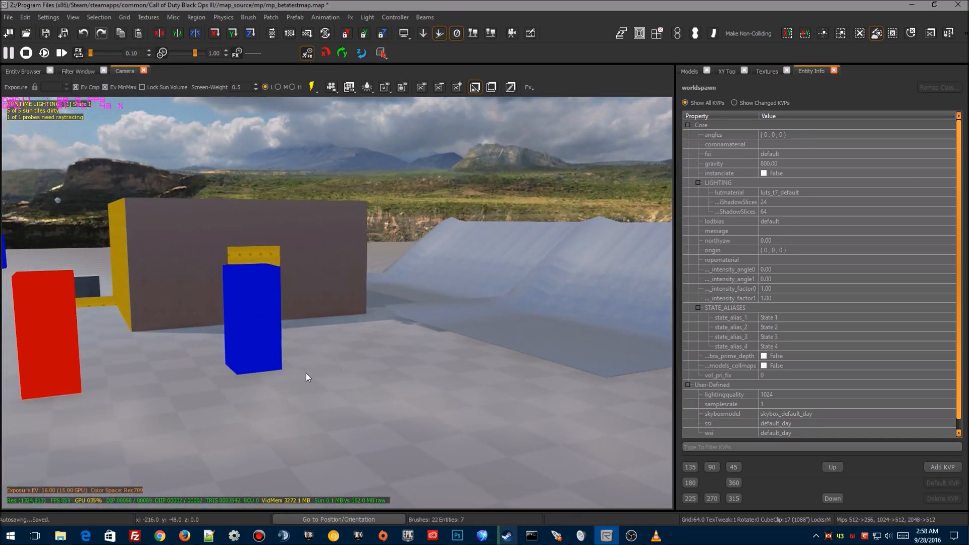
mouse_move(356, 422)
right_mouse_down()
mouse_move(444, 421)
mouse_move(353, 421)
mouse_move(363, 421)
right_mouse_up()
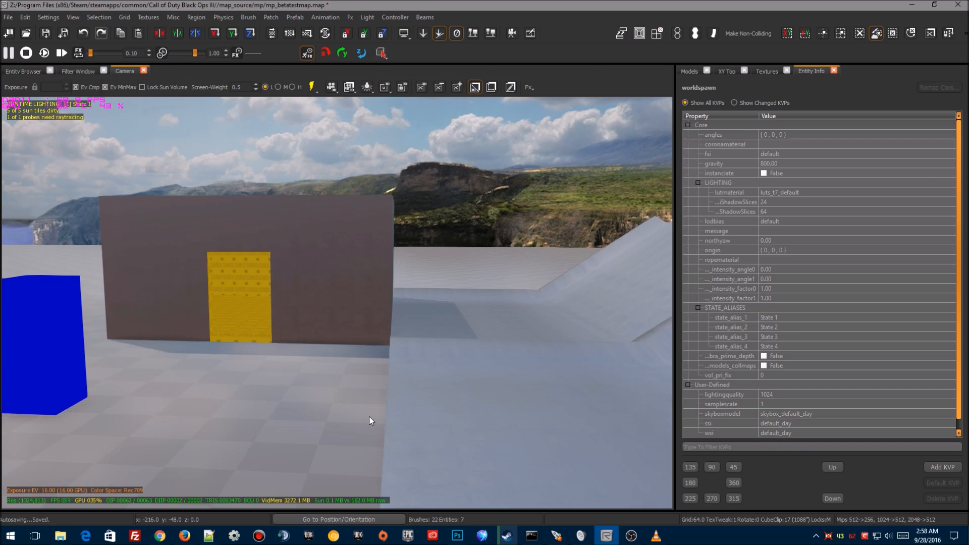
mouse_move(372, 414)
right_mouse_down()
mouse_move(407, 414)
mouse_move(354, 414)
mouse_move(399, 414)
mouse_move(380, 414)
mouse_move(381, 400)
right_mouse_up()
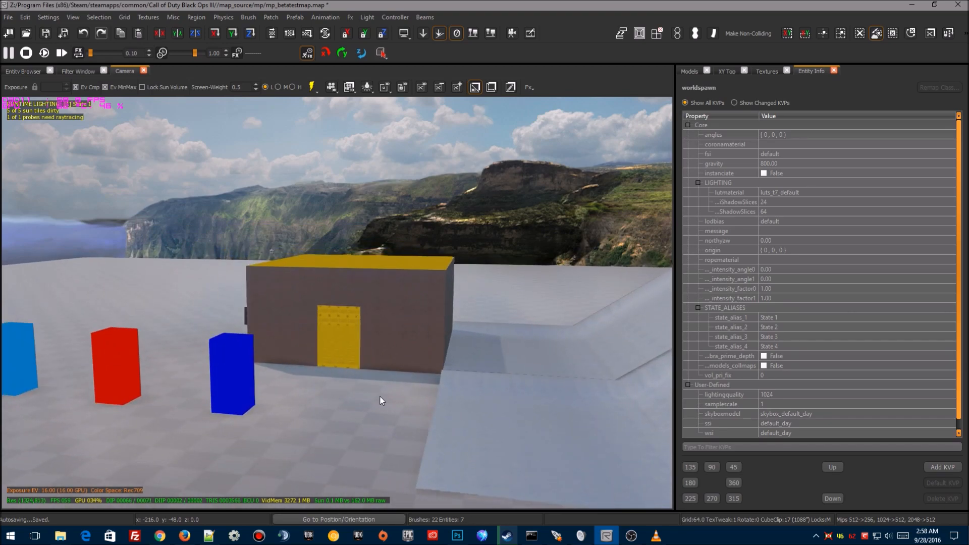
right_click_drag(411, 400, 465, 426)
key("w")
key("s")
key("w")
key("s")
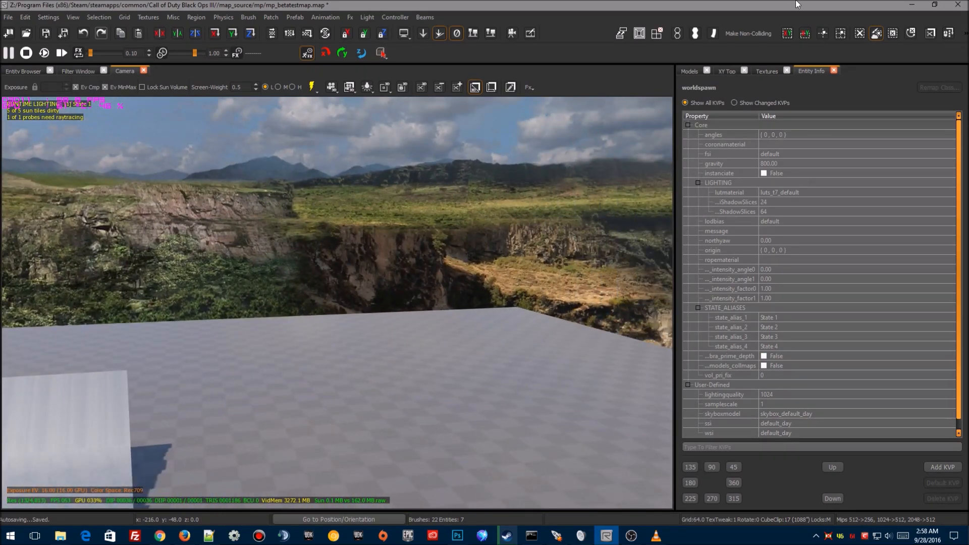
Step: In the XY top view, draw a narrow block about 128 by 384 units beyond the building, against the curved ramp
left_click(725, 71)
scroll(764, 328, "down", 5)
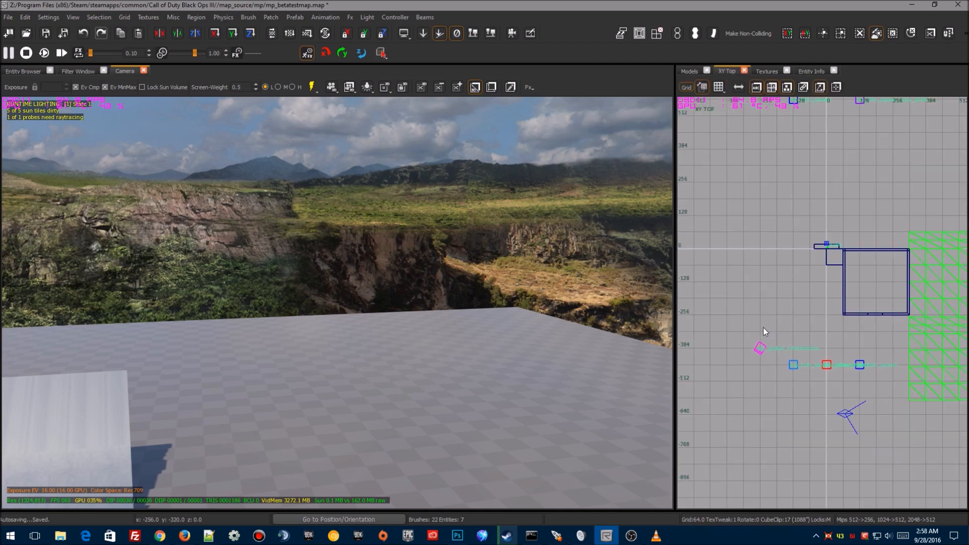
scroll(762, 291, "up", 5)
right_click_drag(765, 289, 800, 293)
scroll(740, 293, "down", 1)
right_click_drag(735, 282, 747, 316)
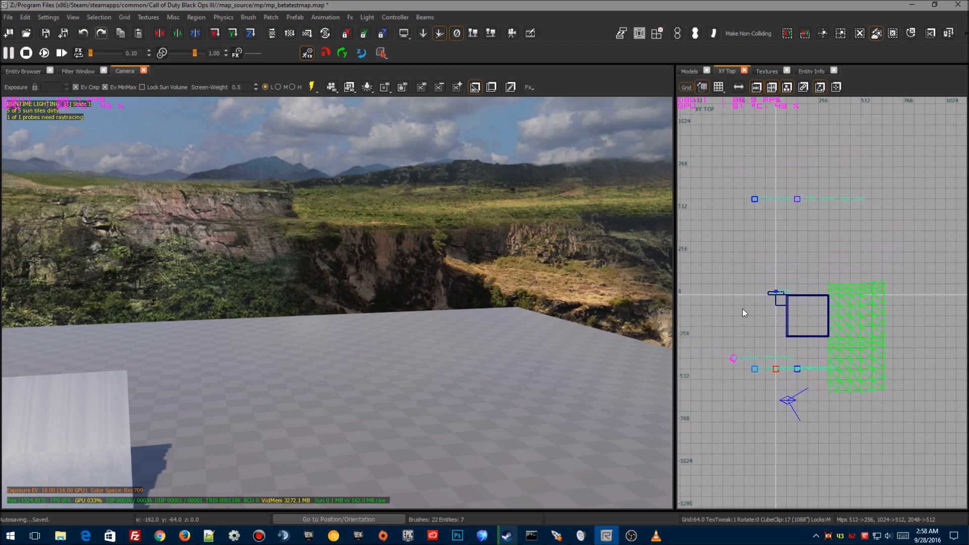
mouse_move(759, 233)
left_mouse_down()
mouse_move(791, 265)
mouse_move(791, 279)
left_mouse_up()
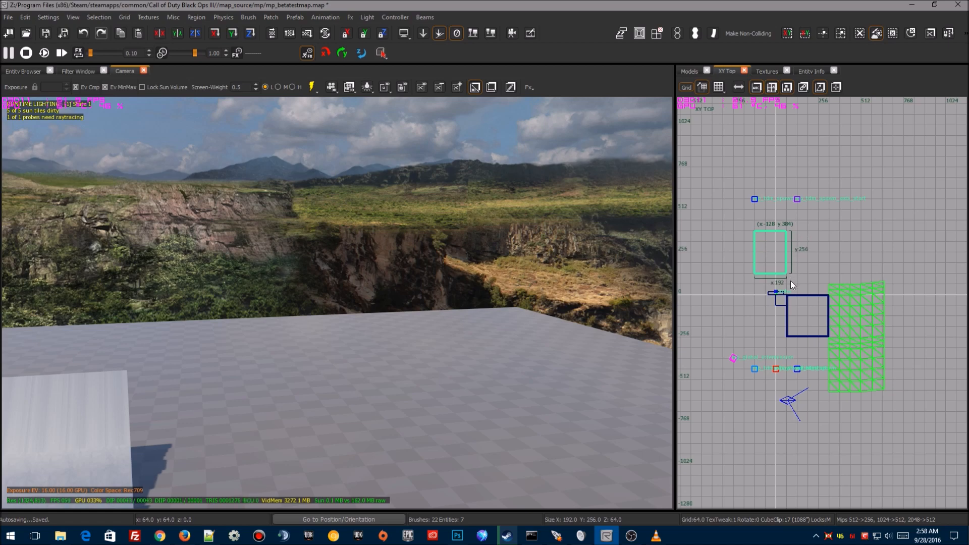
mouse_move(811, 244)
left_mouse_down()
mouse_move(772, 287)
mouse_move(824, 258)
mouse_move(847, 296)
left_mouse_up()
left_click_drag(846, 238, 846, 213)
key("Escape")
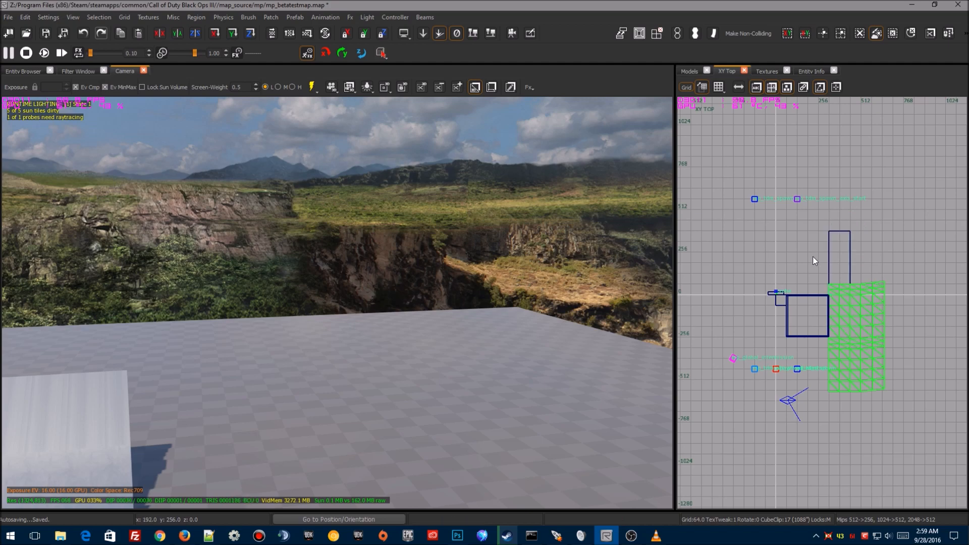
Step: Draw a block about 384 by 384 units at X -64, Y 512 and shift the narrow block to X 384
mouse_move(773, 221)
left_mouse_down()
mouse_move(817, 227)
mouse_move(831, 254)
mouse_move(827, 285)
left_mouse_up()
left_click_drag(819, 251, 792, 251)
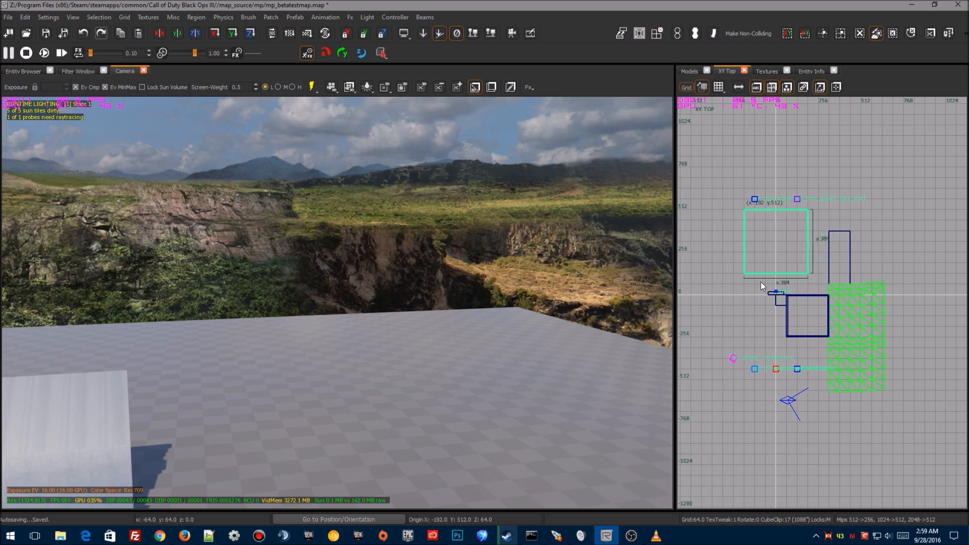
left_click_drag(796, 243, 853, 260)
key("Escape")
left_click(841, 256, "shift")
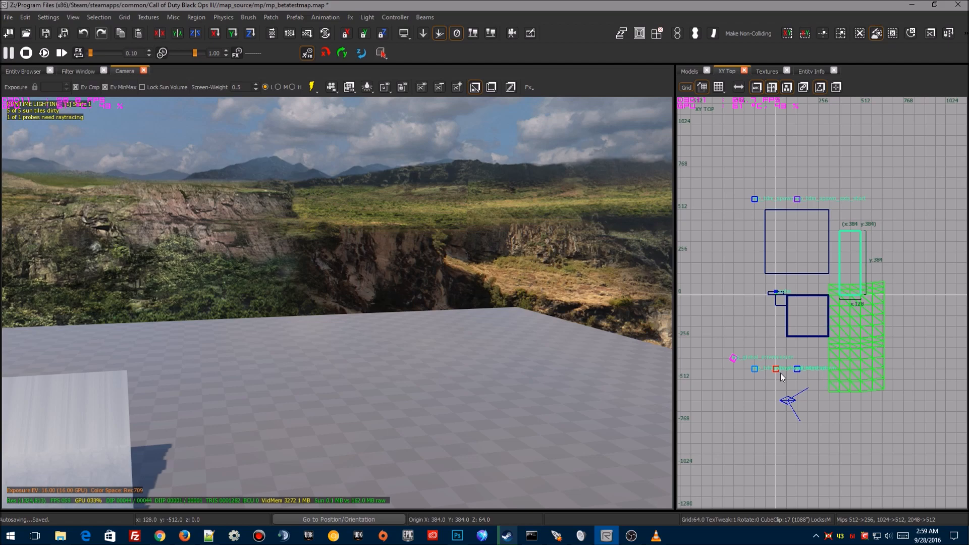
Step: Stretch the 384 by 384 block behind the building upward so its top reaches about Z 320
right_click_drag(178, 398, 85, 397)
key("a")
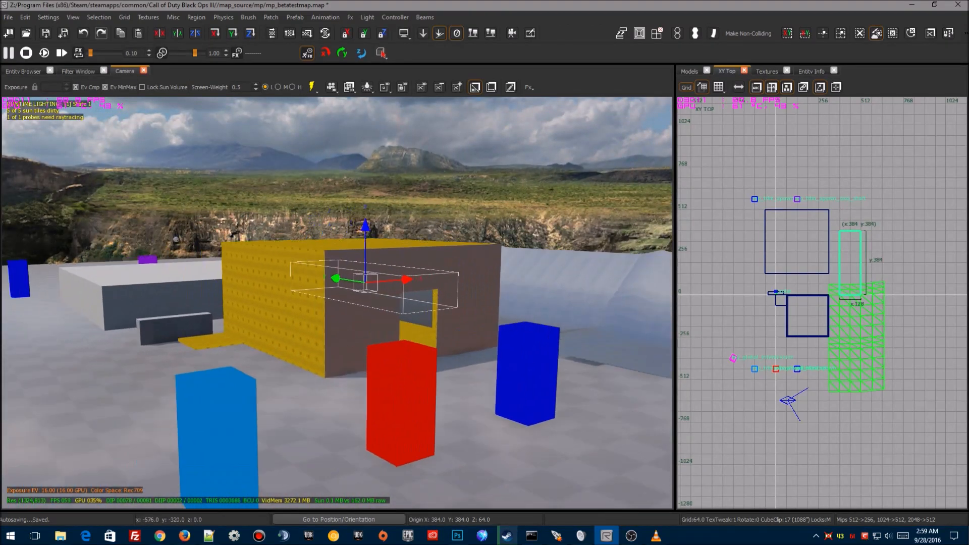
key("Escape")
left_click(204, 297, "shift")
left_click_drag(231, 125, 234, 35)
key("w")
mouse_move(292, 334)
right_mouse_down()
mouse_move(354, 334)
mouse_move(222, 330)
right_mouse_up()
right_click_drag(313, 390, 382, 391)
key("e")
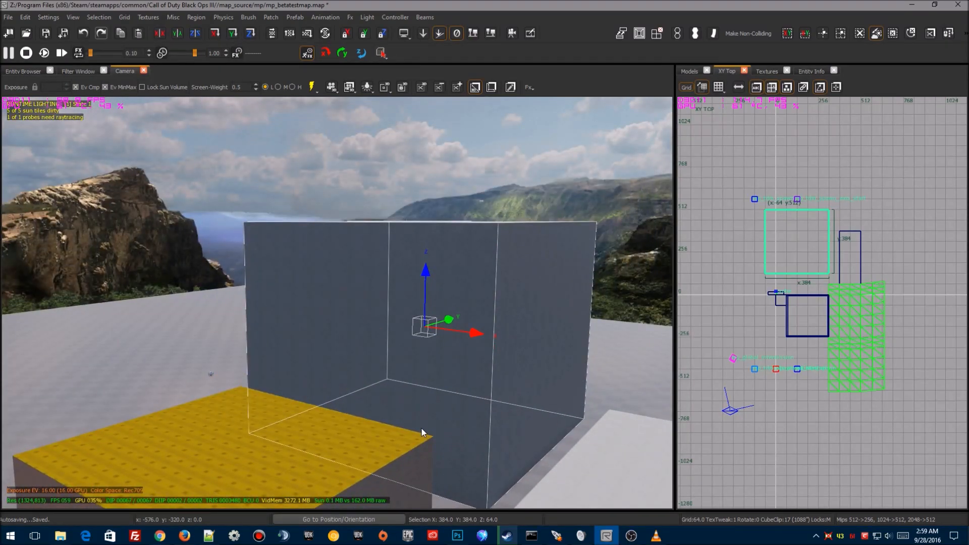
key("Escape")
Step: Duplicate the tall block behind the building and place the copy at X -576, Y 192
key("w")
mouse_move(459, 363)
right_mouse_down()
mouse_move(595, 359)
mouse_move(404, 362)
mouse_move(511, 341)
right_mouse_up()
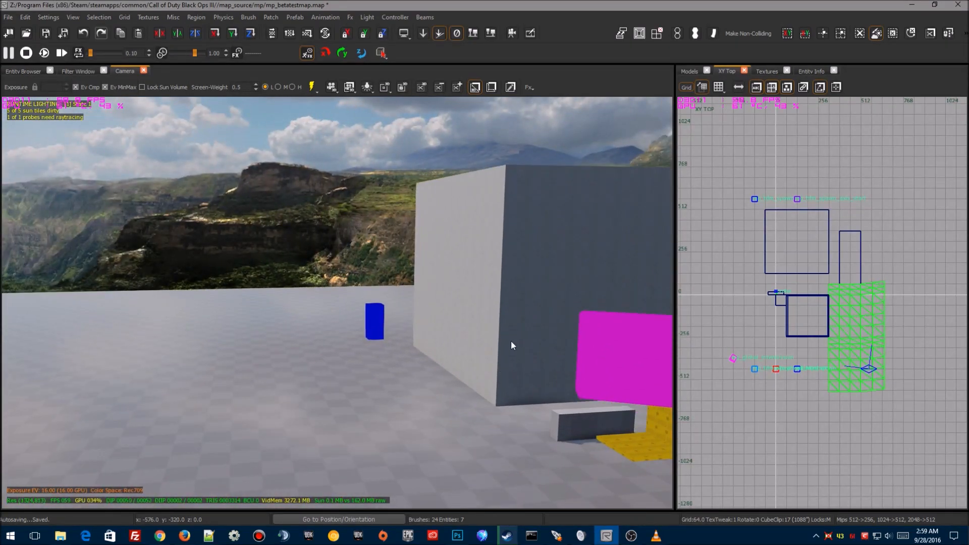
left_click(483, 238)
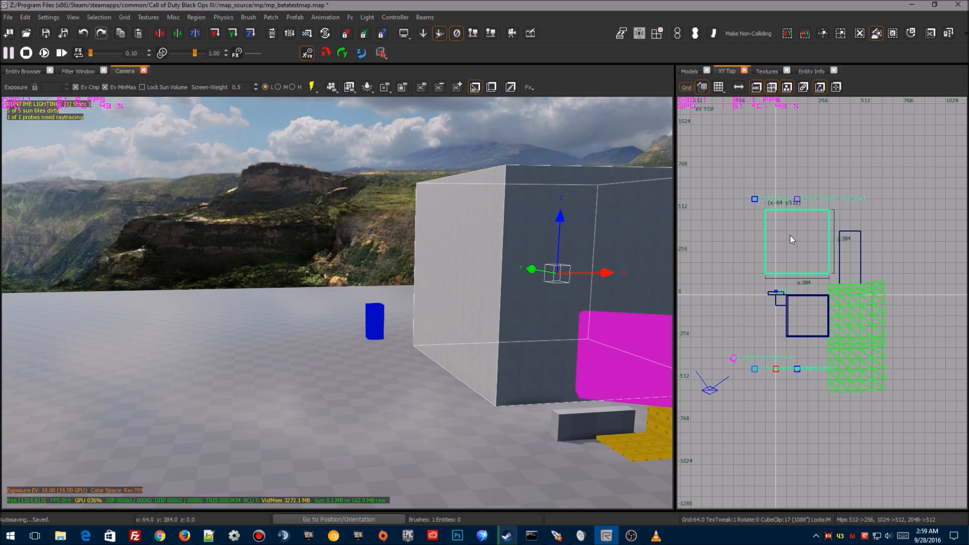
mouse_move(792, 234)
left_mouse_down()
mouse_move(744, 247)
mouse_move(701, 286)
mouse_move(707, 290)
left_mouse_up()
mouse_move(708, 290)
right_mouse_down()
mouse_move(759, 281)
mouse_move(808, 308)
mouse_move(764, 265)
right_mouse_up()
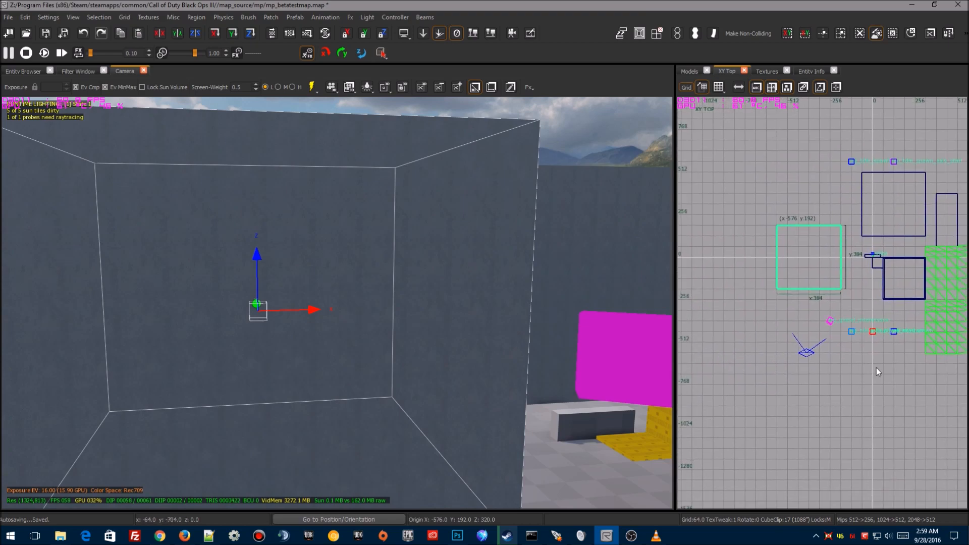
Step: Add an adjoining block about 384 by 192 units at X -960, Y 0 by copying the last one, and lower its top
mouse_move(814, 274)
left_mouse_down()
mouse_move(758, 280)
mouse_move(765, 320)
mouse_move(765, 310)
left_mouse_up()
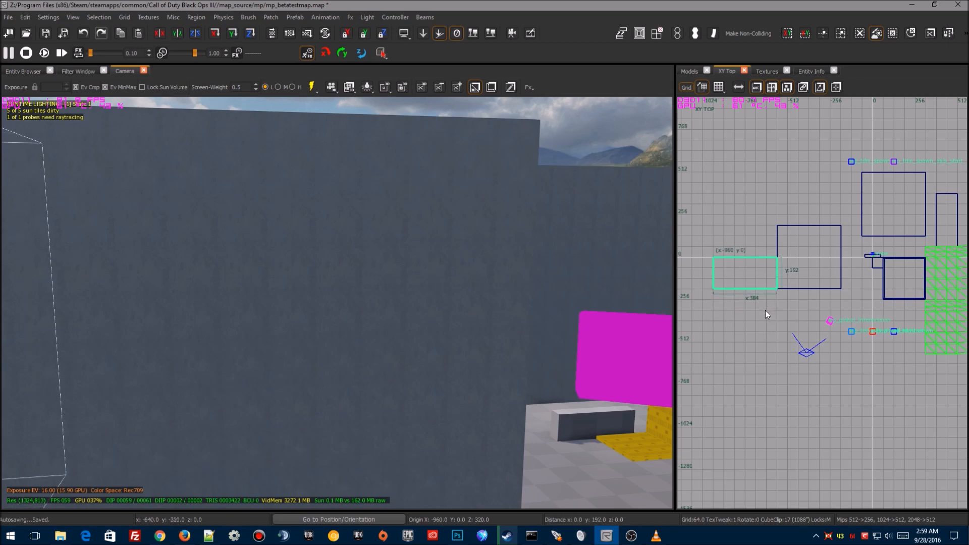
mouse_move(789, 310)
right_mouse_down()
mouse_move(782, 304)
mouse_move(808, 303)
right_mouse_up()
mouse_move(179, 231)
right_mouse_down()
mouse_move(175, 248)
mouse_move(165, 189)
right_mouse_up()
left_click_drag(171, 143, 167, 220)
right_click_drag(166, 220, 283, 232)
key("d")
right_click_drag(162, 252, 147, 255)
key("Escape")
Step: Slightly reduce the height of the 384 by 384 block at X -576
left_click(151, 193, "shift")
right_click_drag(174, 216, 292, 107)
left_click_drag(330, 123, 326, 143)
right_click_drag(326, 143, 196, 226)
key("w")
key("Escape")
Step: Raise the top of the tall block behind the building and select the narrow block beyond the ramp
left_click(222, 229, "shift")
left_click_drag(231, 160, 236, 121)
key("w")
mouse_move(276, 302)
right_mouse_down()
mouse_move(167, 298)
mouse_move(275, 302)
right_mouse_up()
key("Escape")
left_click(435, 321, "shift")
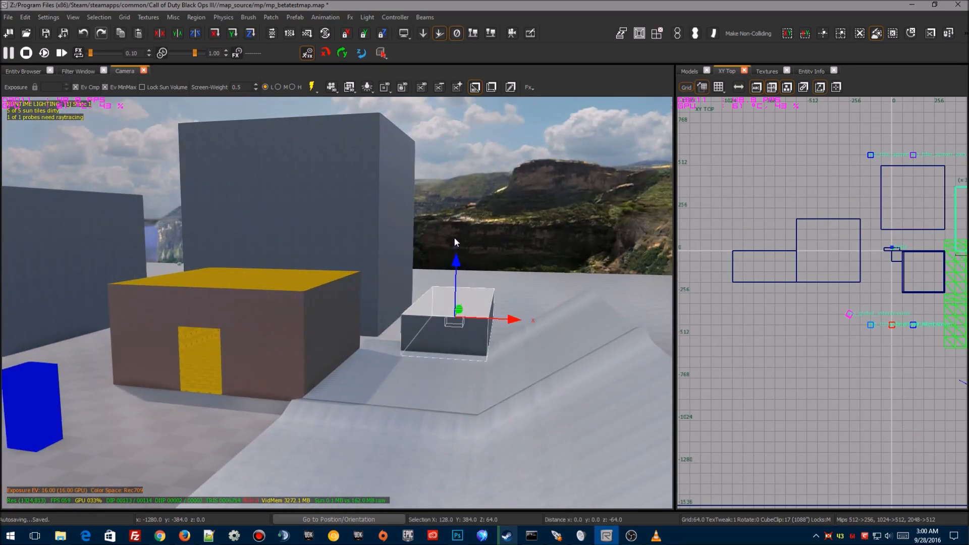
left_click_drag(440, 220, 442, 243)
key("1")
left_click_drag(462, 195, 457, 254)
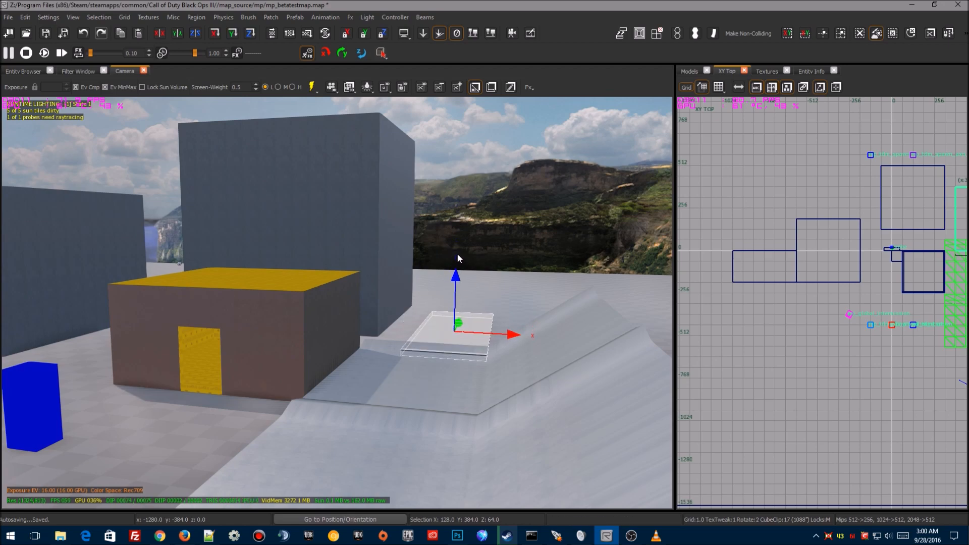
key("ctrl+z")
Step: With the grid at 8 units, flatten the narrow block to Z 8 and move it to X 320 against the tall block
key("4")
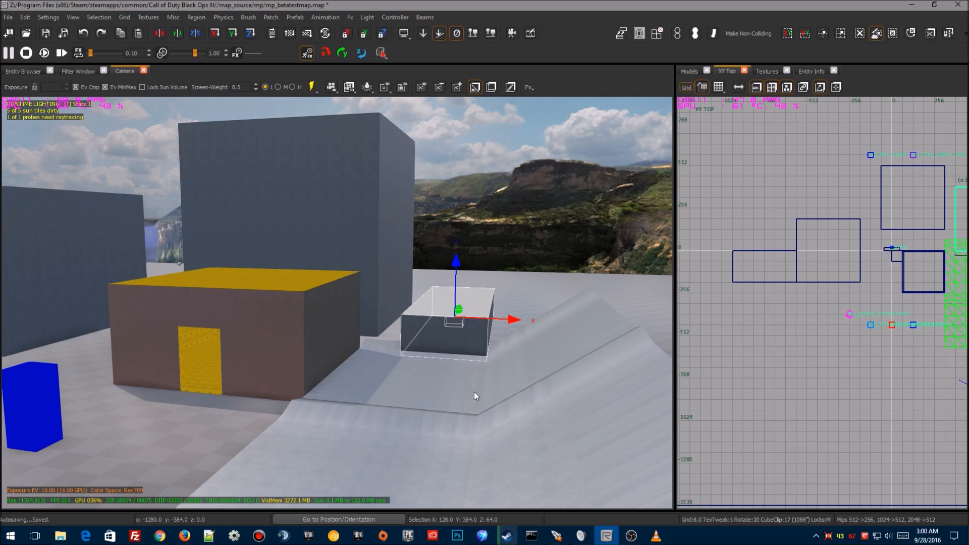
left_click_drag(474, 199, 474, 250)
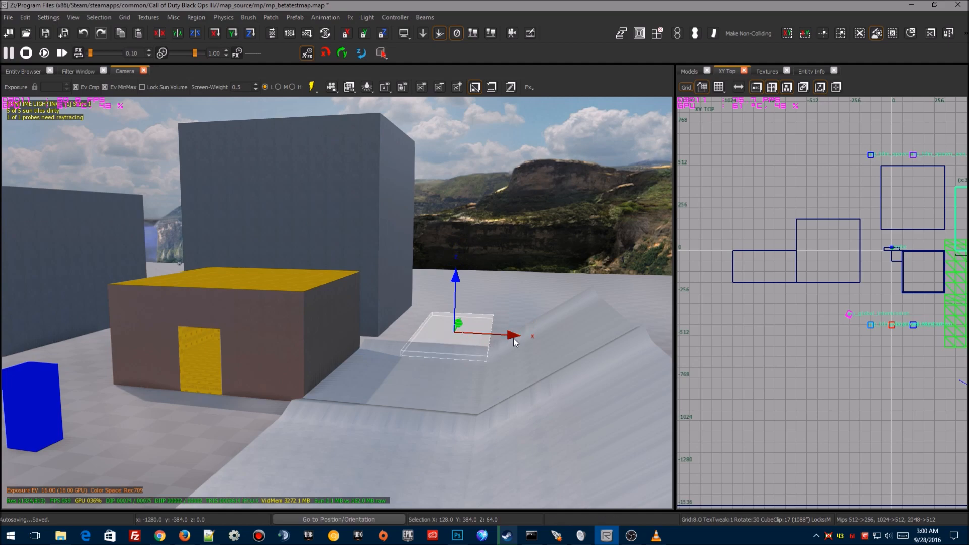
left_click_drag(513, 339, 478, 335)
Step: Set the grid to 64 units and move the thin slab away from the tall block to X 384
right_click_drag(482, 350, 483, 350)
key("w")
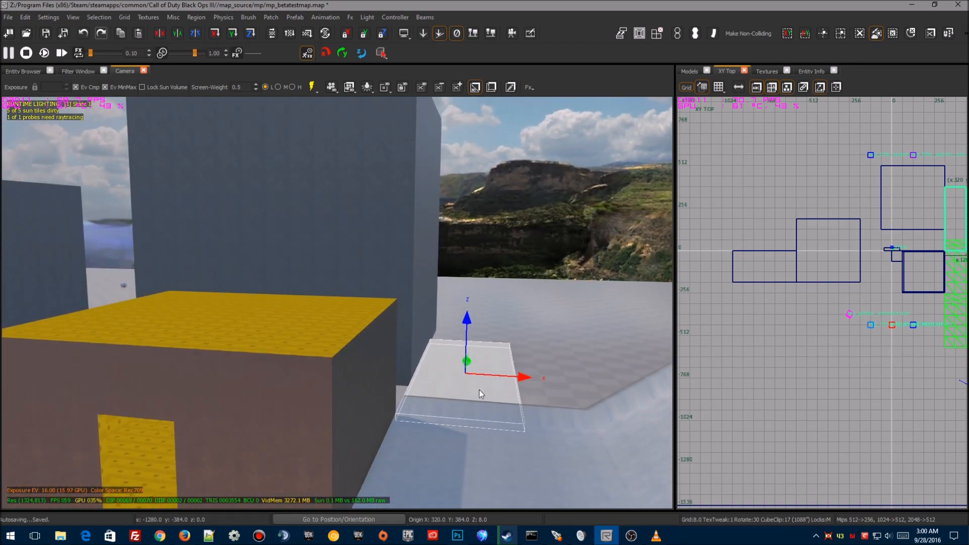
right_click_drag(429, 387, 429, 387)
key("s")
key("w")
key("s")
right_click_drag(555, 380, 555, 380)
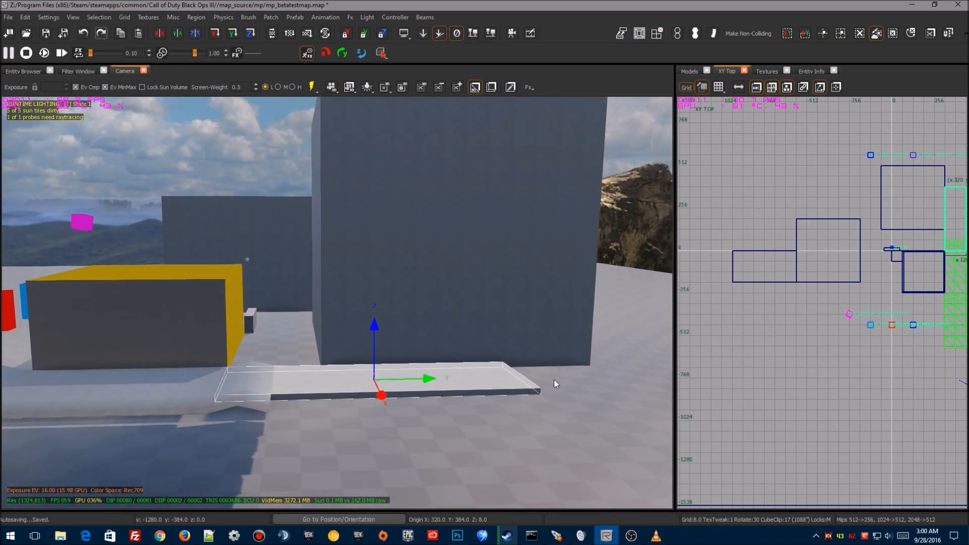
scroll(817, 281, "up", 5)
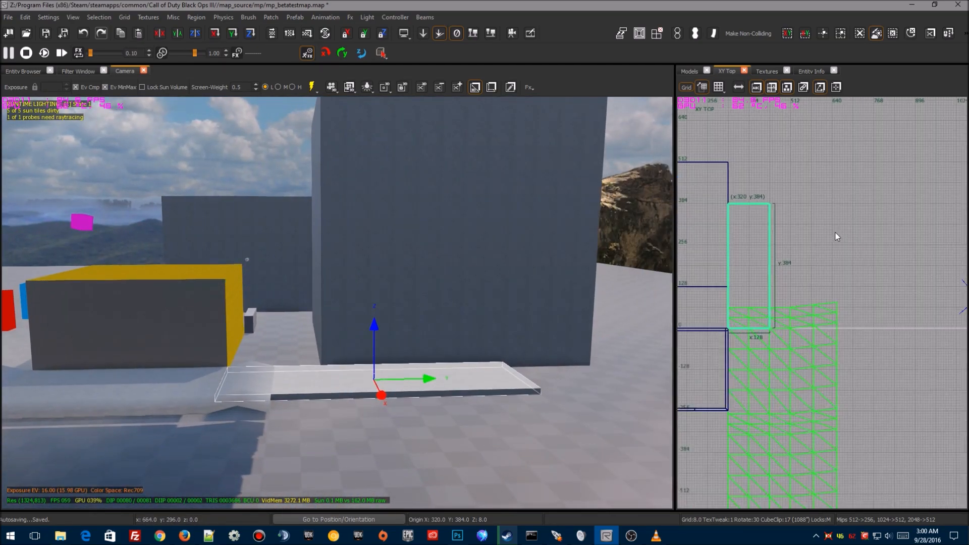
right_click_drag(777, 287, 776, 288)
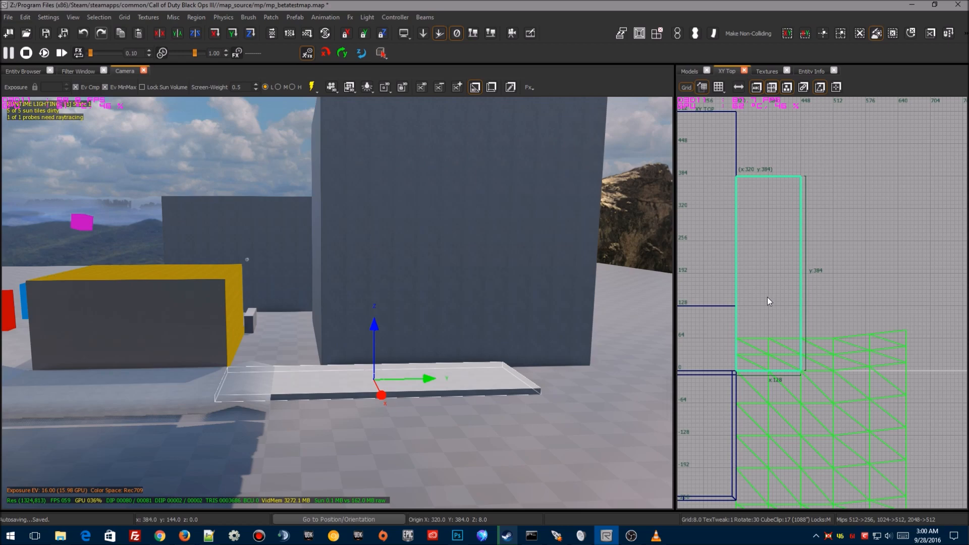
key("6")
key("7")
mouse_move(768, 229)
left_mouse_down()
mouse_move(819, 225)
mouse_move(798, 222)
left_mouse_up()
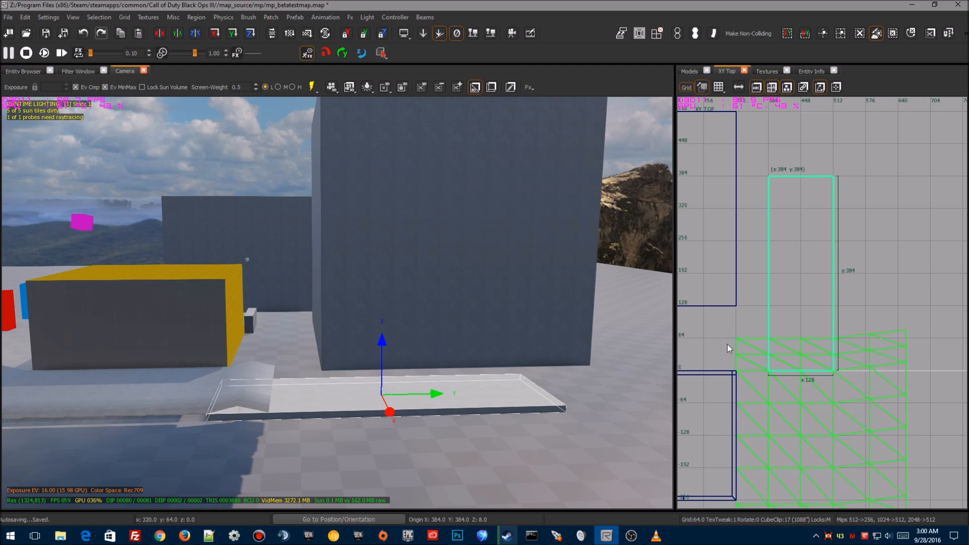
Step: Duplicate the slab and make the copy a 64-unit-wide strip at X 320, filling the gap beside the tall block
key("space")
left_click_drag(808, 282, 794, 280)
left_click_drag(837, 304, 820, 306)
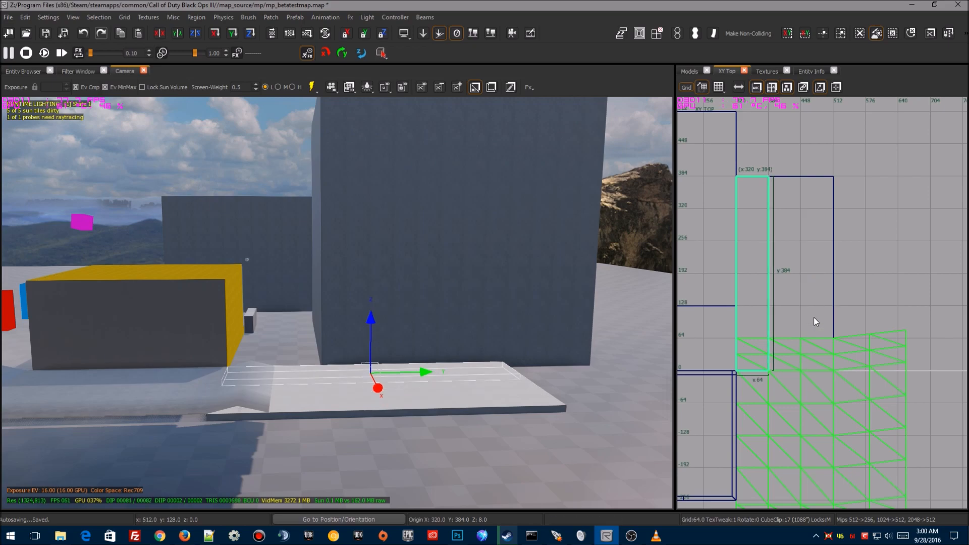
key("Escape")
Step: With the grid at 8 units, lower the 128-unit-wide slab by 8 units to Z 0
left_click(472, 399, "shift")
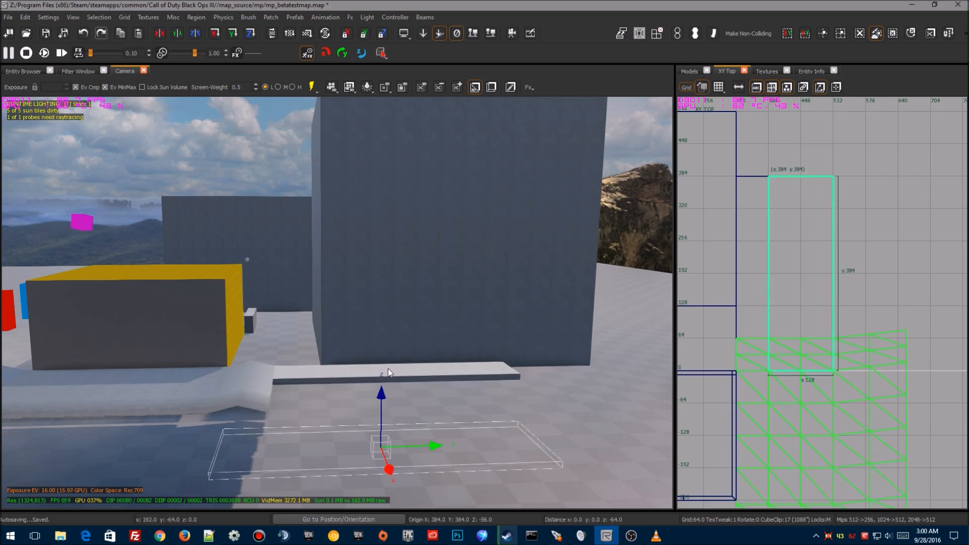
key("4")
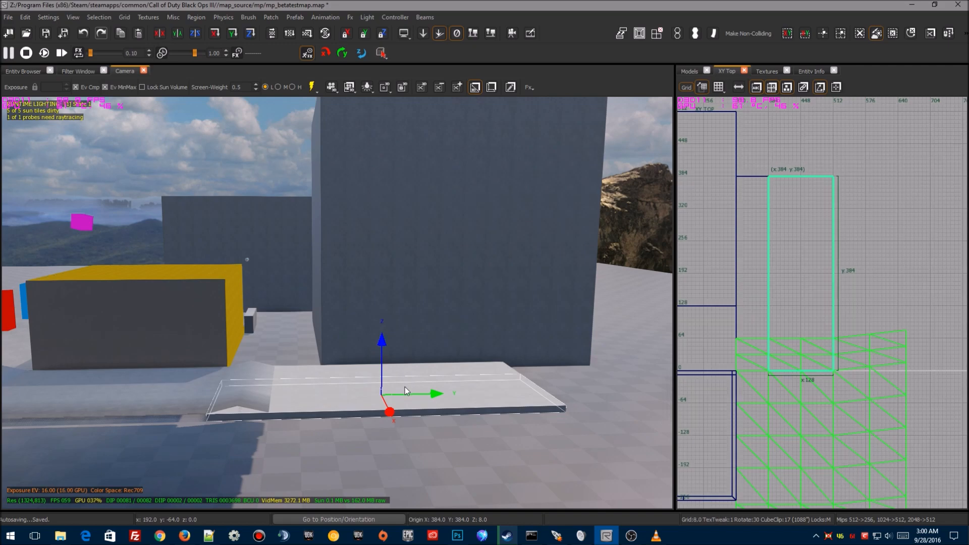
left_click_drag(382, 337, 383, 348)
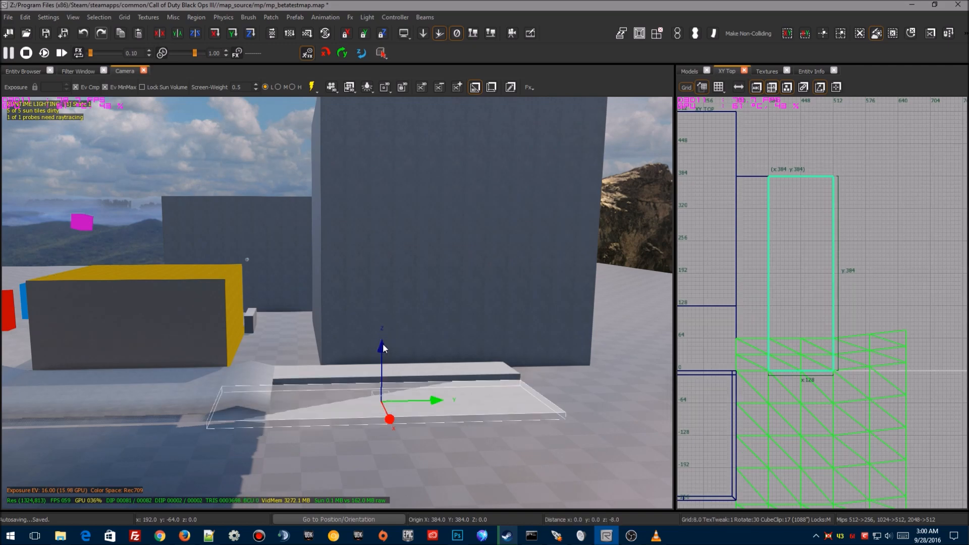
key("Escape")
Step: Delete the curved ramp patches beside the building
right_click_drag(449, 429, 429, 363)
left_click(411, 307, "shift")
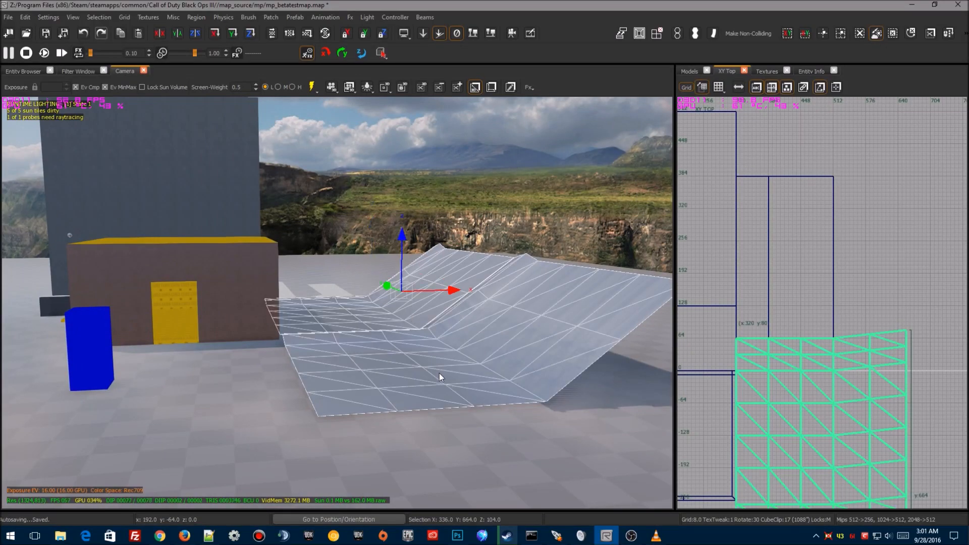
key("BackSpace")
Step: Regenerate the map's lighting and inspect the shading around the building and the new blocks
right_click_drag(358, 455, 399, 444)
left_click(311, 87)
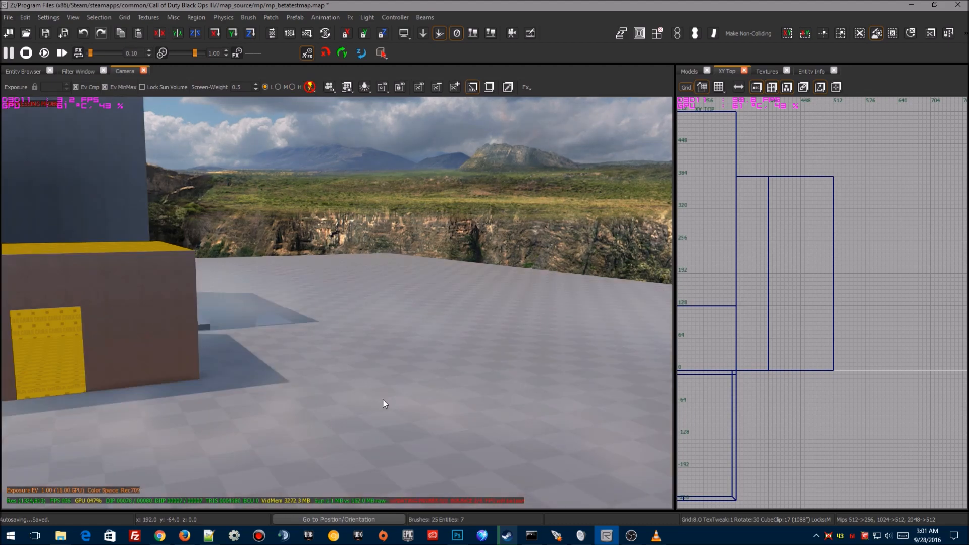
right_click_drag(384, 403, 263, 399)
right_click_drag(353, 303, 383, 337)
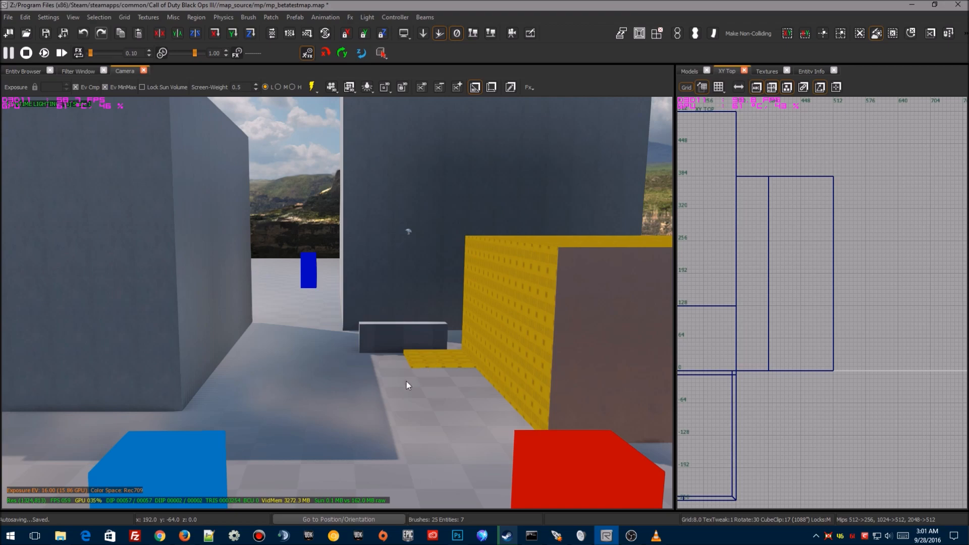
right_click_drag(332, 365, 360, 352)
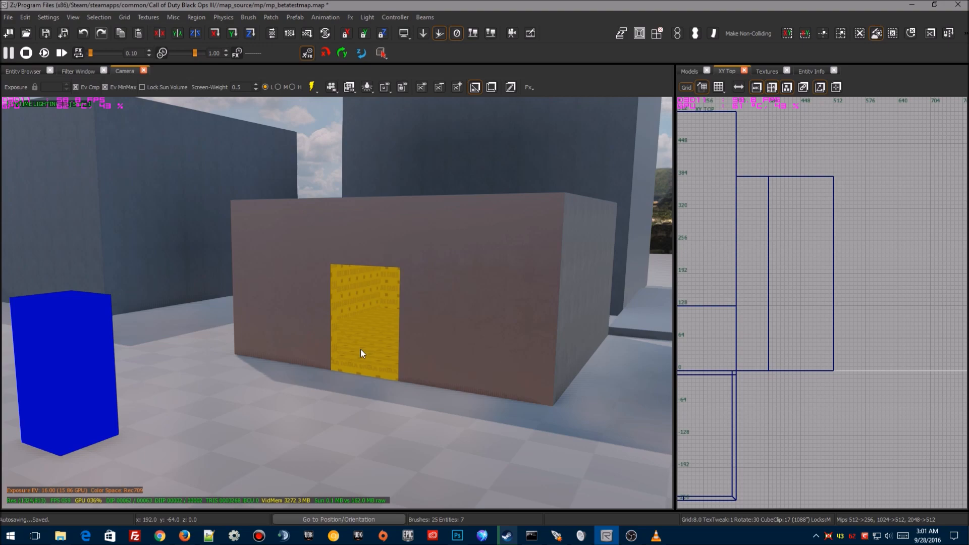
right_click_drag(443, 408, 433, 424)
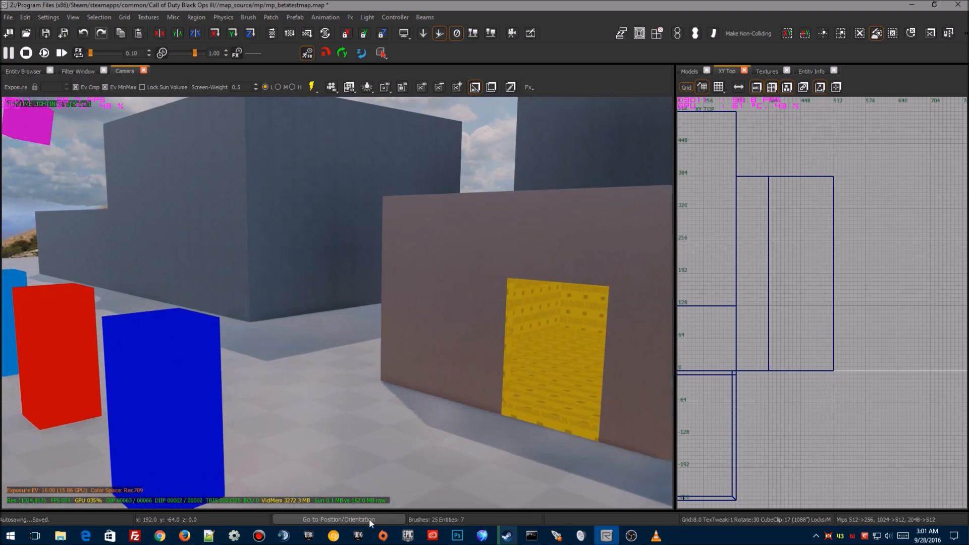
Step: Switch to the Firefox browser
left_click(183, 540)
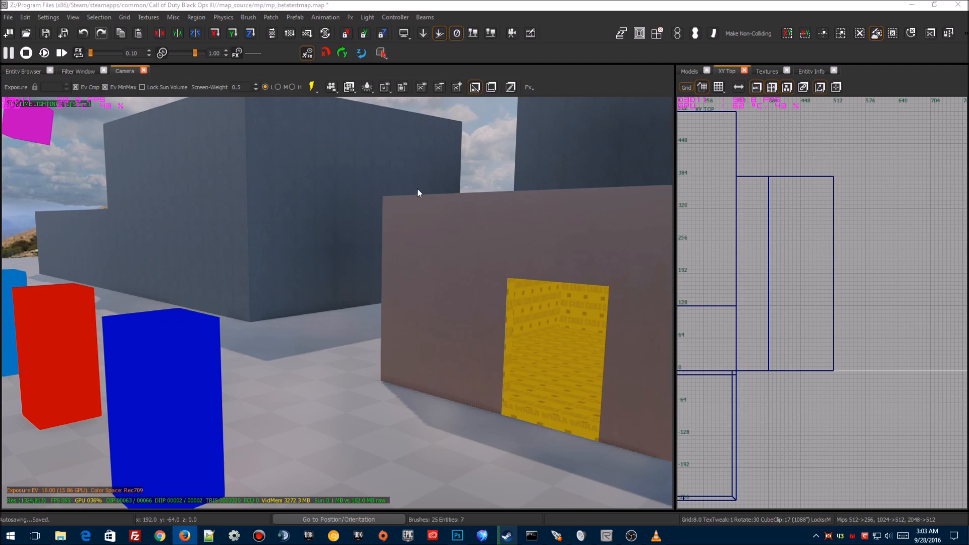
Step: Examine the small building's doorway and surrounding walls from several angles
right_click_drag(464, 293, 465, 292)
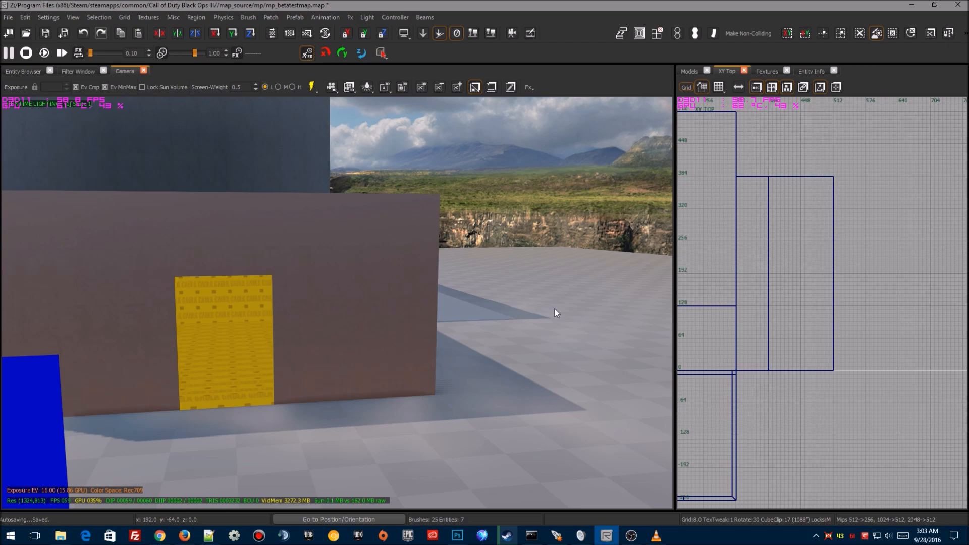
right_click_drag(518, 411, 485, 409)
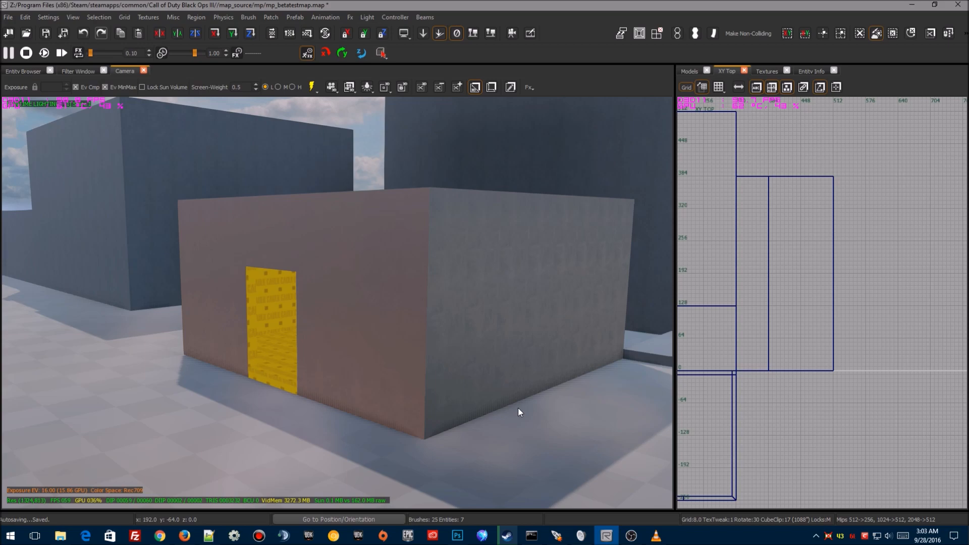
right_click_drag(487, 436, 509, 367)
key("w")
key("a")
key("w")
key("s")
left_click(425, 323)
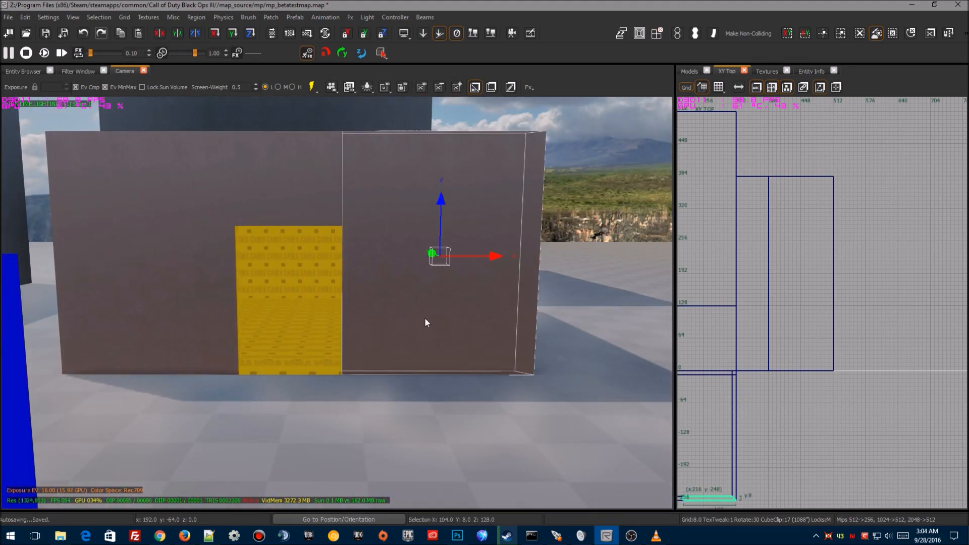
scroll(413, 421, "up", 2)
mouse_move(414, 420)
right_mouse_down("ctrl")
mouse_move(430, 303)
mouse_move(450, 475)
mouse_move(434, 454)
right_mouse_up("ctrl")
key("Escape")
Step: Duplicate the wall block above the doorway straight down into the opening, leaving only the copy selected
left_click(396, 314, "shift")
mouse_move(399, 323)
right_mouse_down()
mouse_move(411, 391)
mouse_move(415, 375)
right_mouse_up()
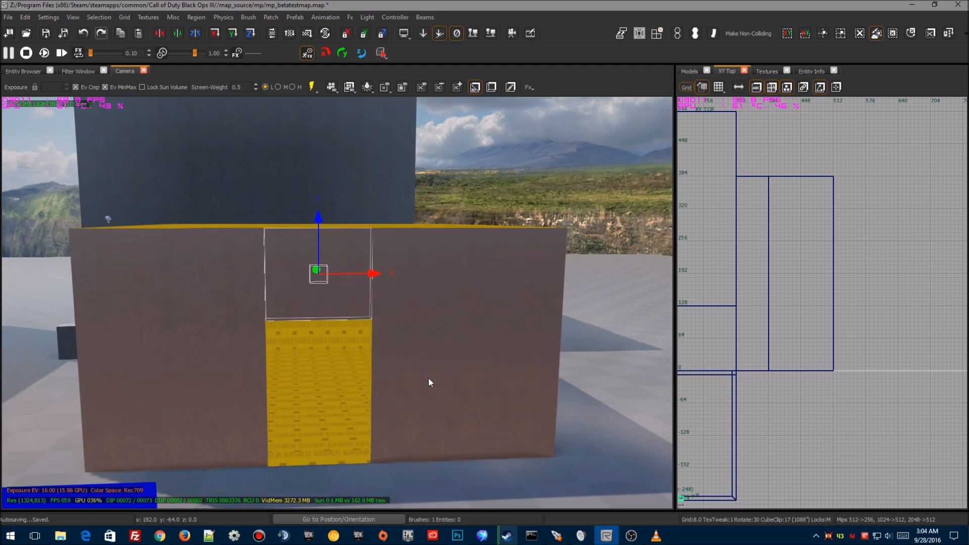
mouse_move(317, 215)
left_mouse_down()
mouse_move(316, 323)
mouse_move(318, 307)
left_mouse_up()
left_click(345, 292, "shift")
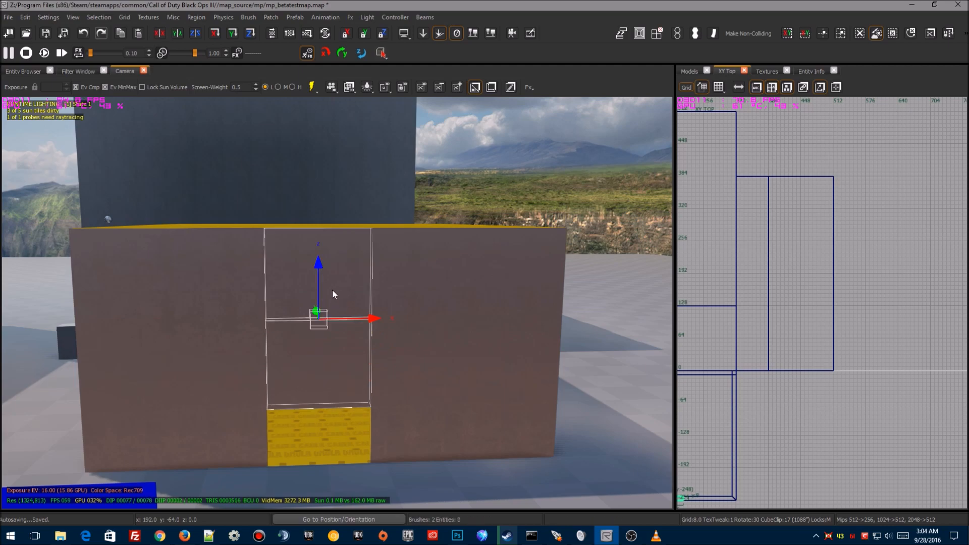
left_click(338, 281, "shift")
Step: Extend the copied block down to the ground and narrow it to an 8-unit-wide strip along the doorway's left side
scroll(357, 364, "up", 5)
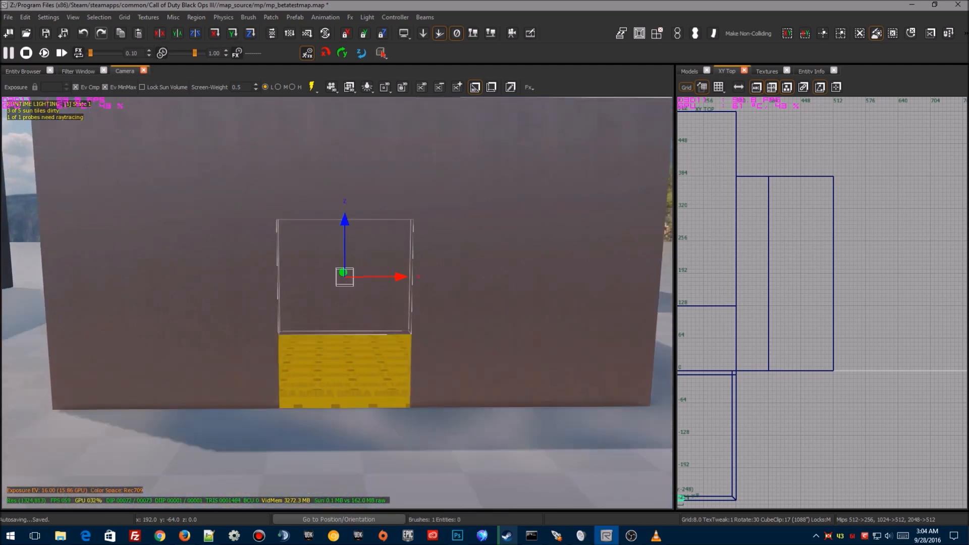
left_click_drag(353, 379, 352, 391)
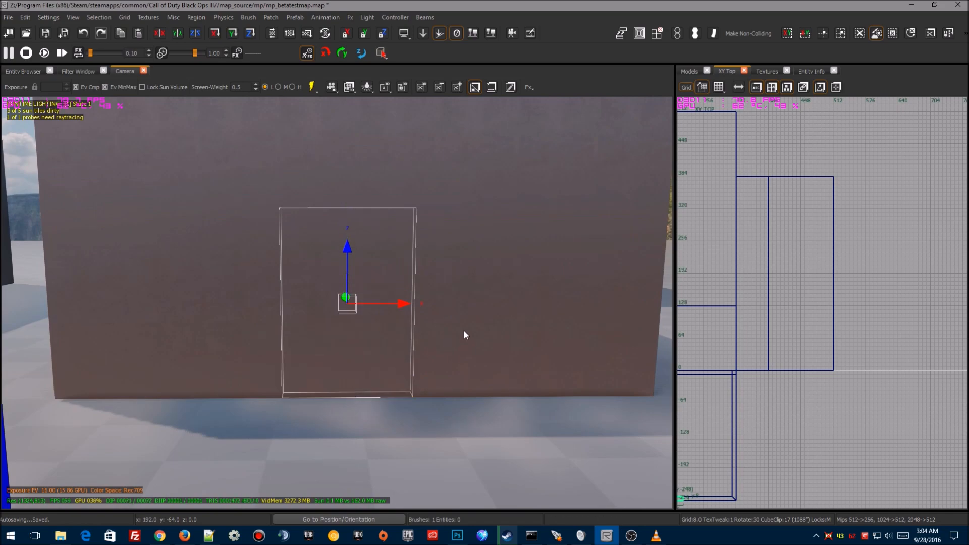
left_click_drag(465, 331, 440, 328)
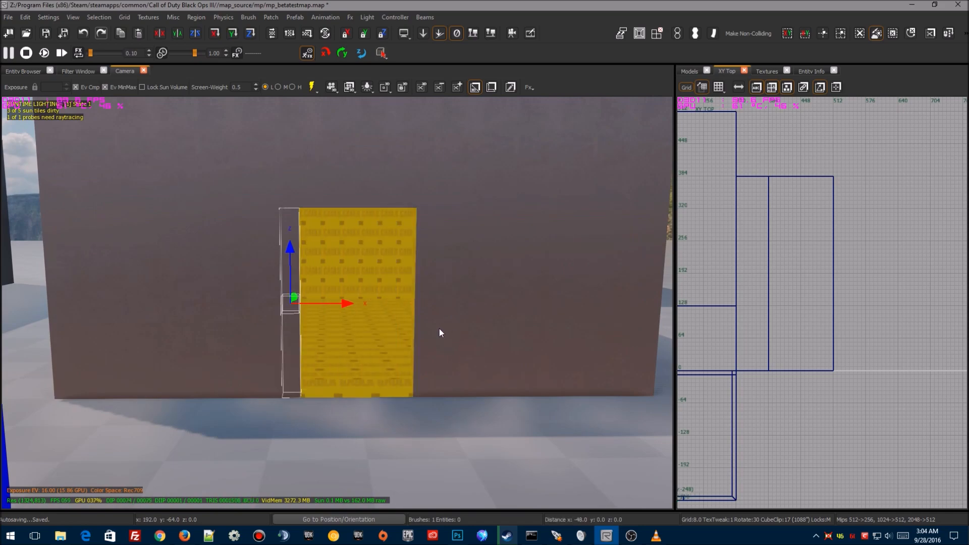
Step: In the XZ front view, raise the top of the doorway strip so it is 96 units tall
right_click_drag(783, 363, 962, 297)
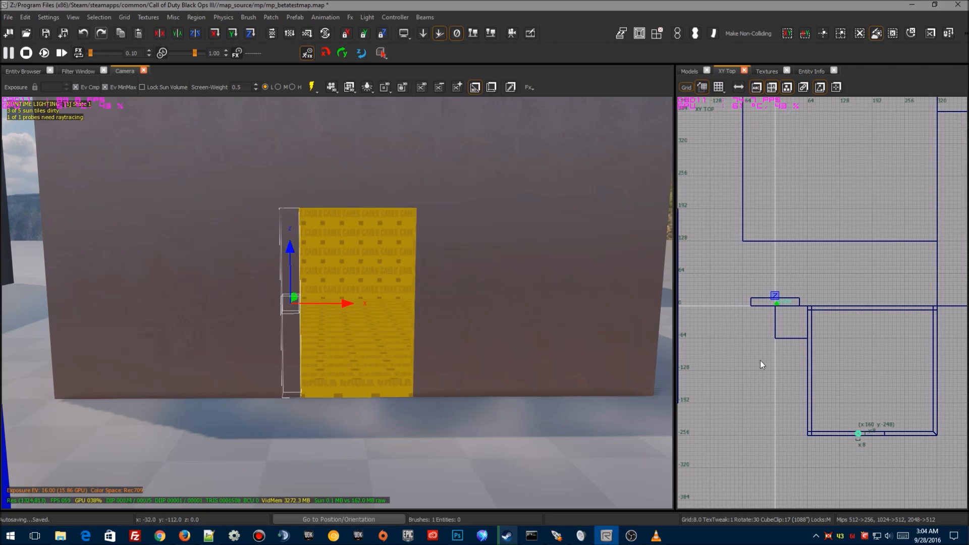
key("ctrl+Tab")
scroll(828, 308, "up", 4)
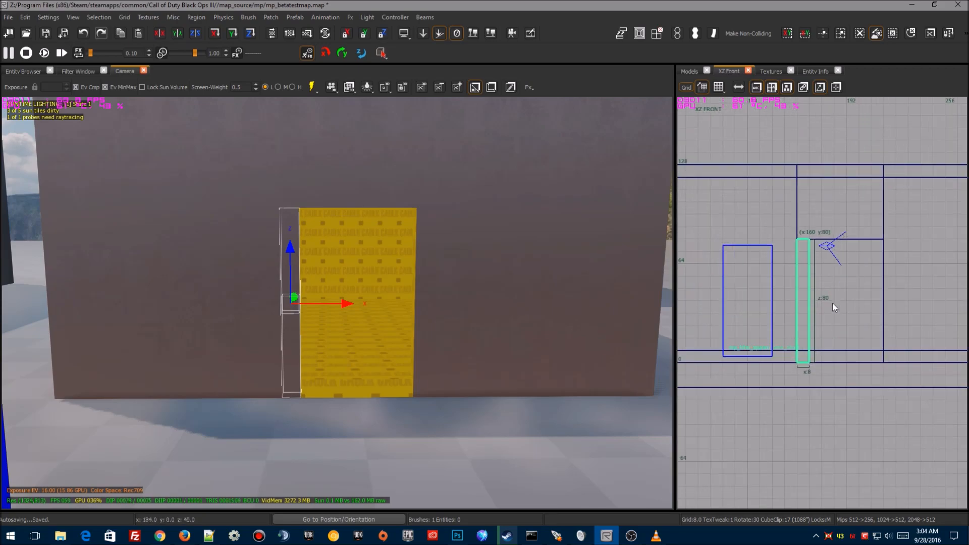
right_click_drag(831, 298, 828, 304)
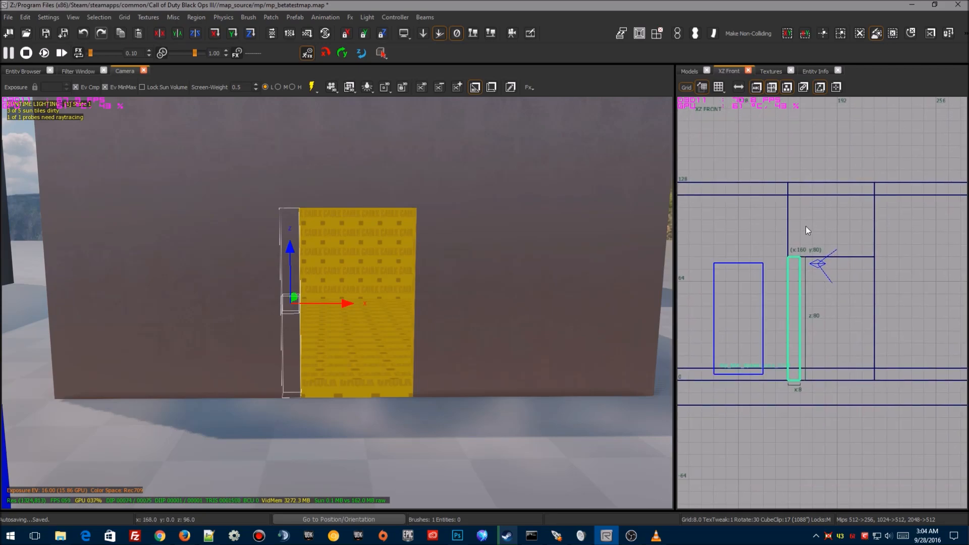
left_click_drag(796, 232, 795, 212)
key("Escape")
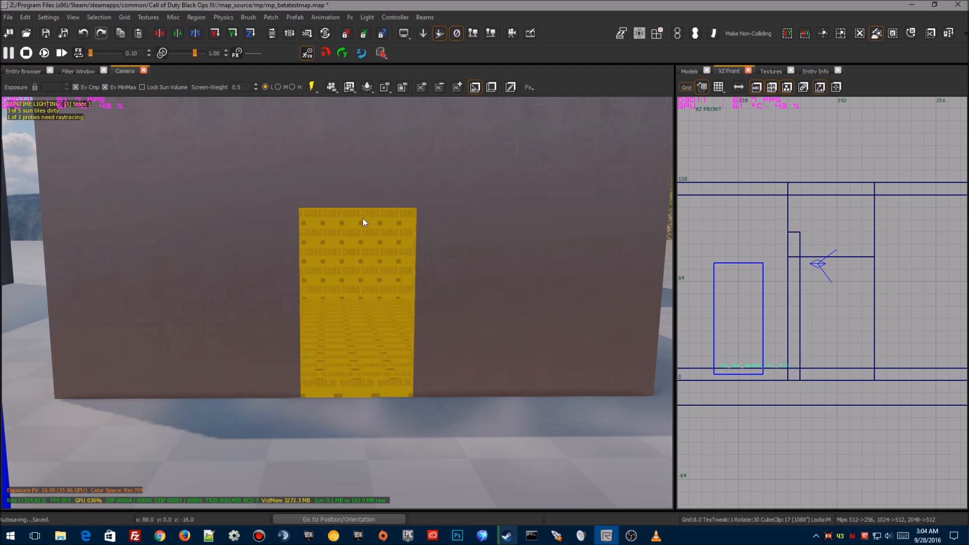
Step: Raise the underside of the wall block above the doorway to Z 96, level with the strip's top
left_click(359, 201, "shift")
left_click_drag(362, 247, 368, 240)
key("Escape")
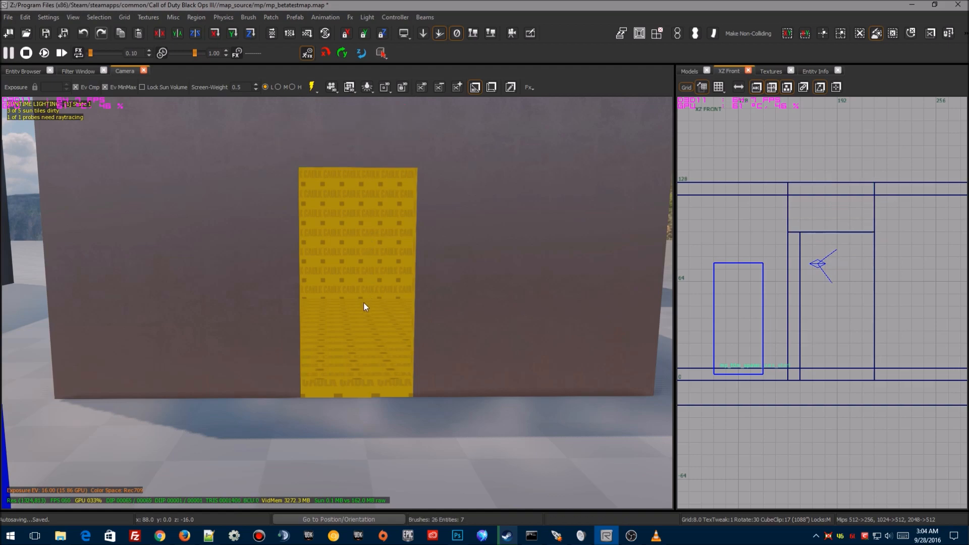
Step: Set the grid to 2 units and narrow the left doorway strip to a 2-unit-wide jamb
left_click(281, 269, "shift")
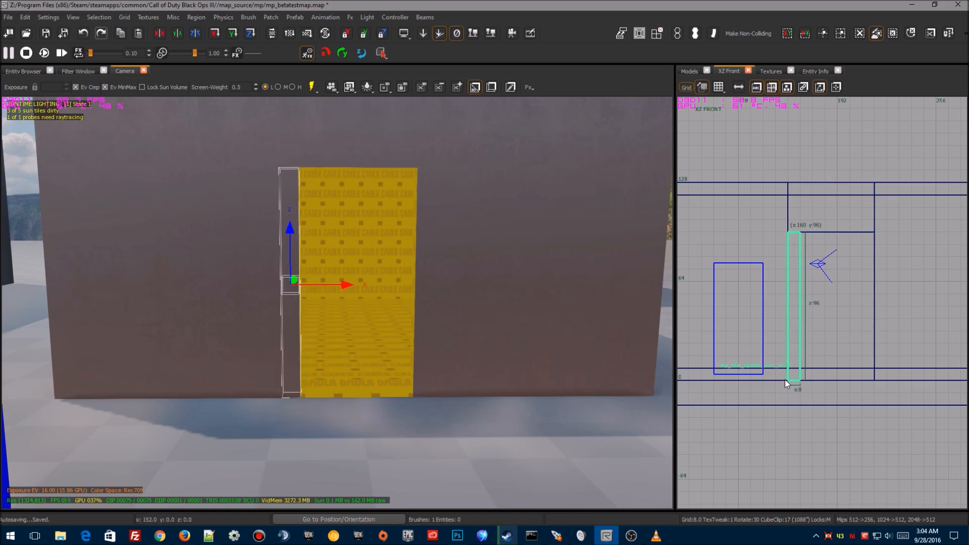
key("2")
left_click_drag(844, 335, 834, 334)
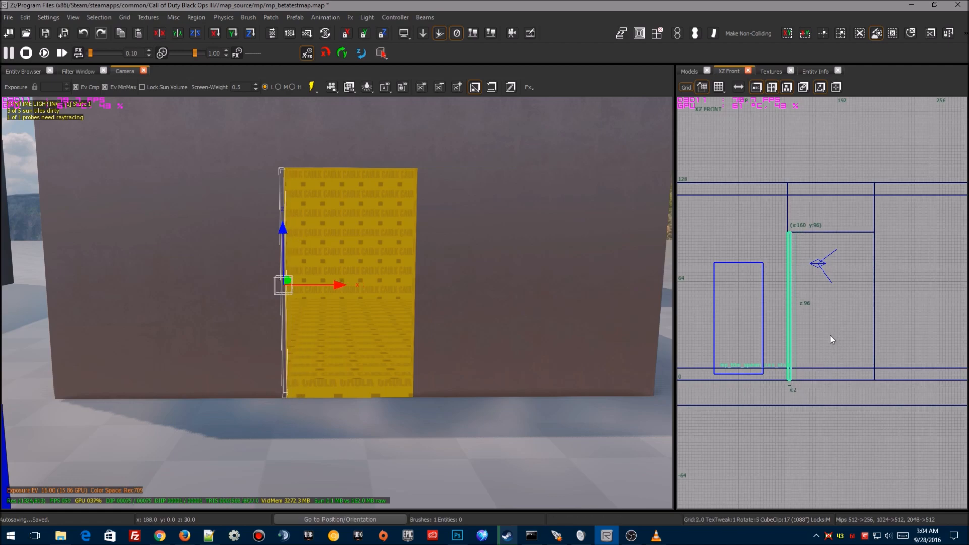
Step: With the grid at 1 unit, extend the jamb 1 unit beyond both wall faces in the YZ side view, making it 10 units deep
right_click_drag(823, 380, 817, 393)
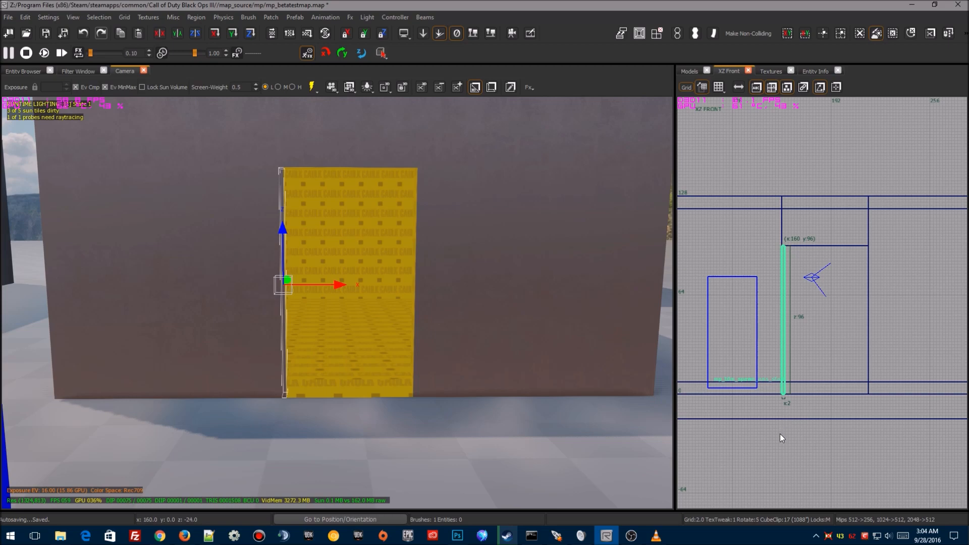
key("ctrl+Tab")
scroll(830, 273, "up", 3)
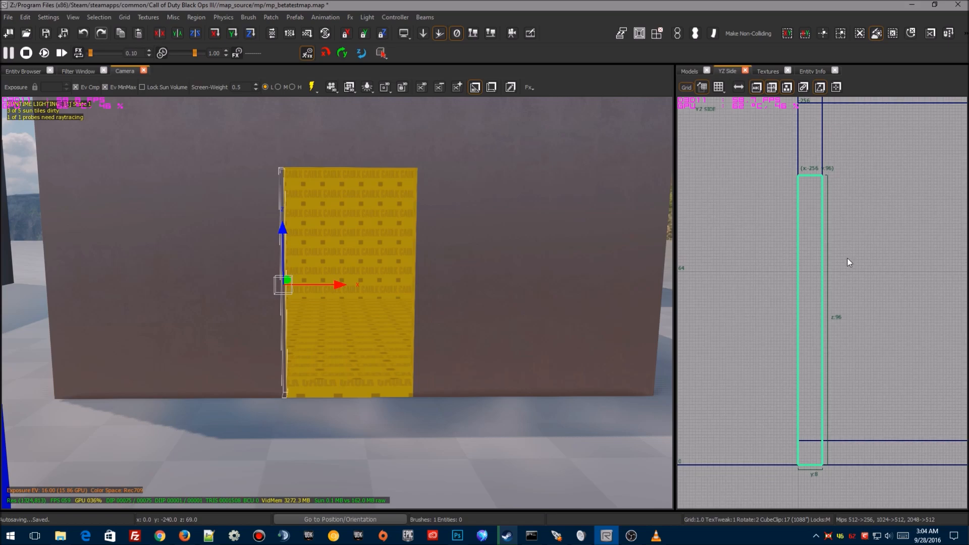
left_click_drag(848, 259, 850, 259)
left_click_drag(777, 265, 774, 265)
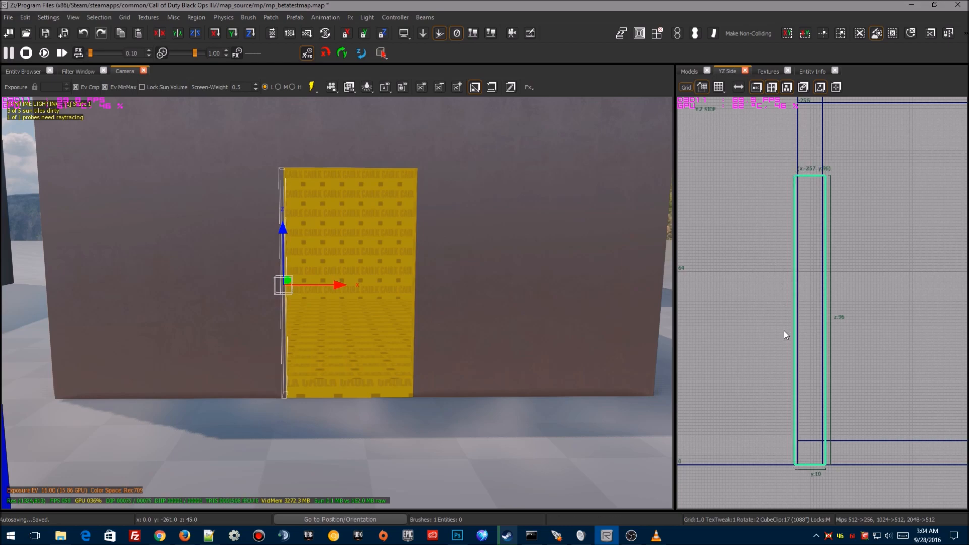
Step: In the XY top view, copy the jamb to the opposite side of the doorway at X 214, using the 2-unit grid
key("ctrl+Tab")
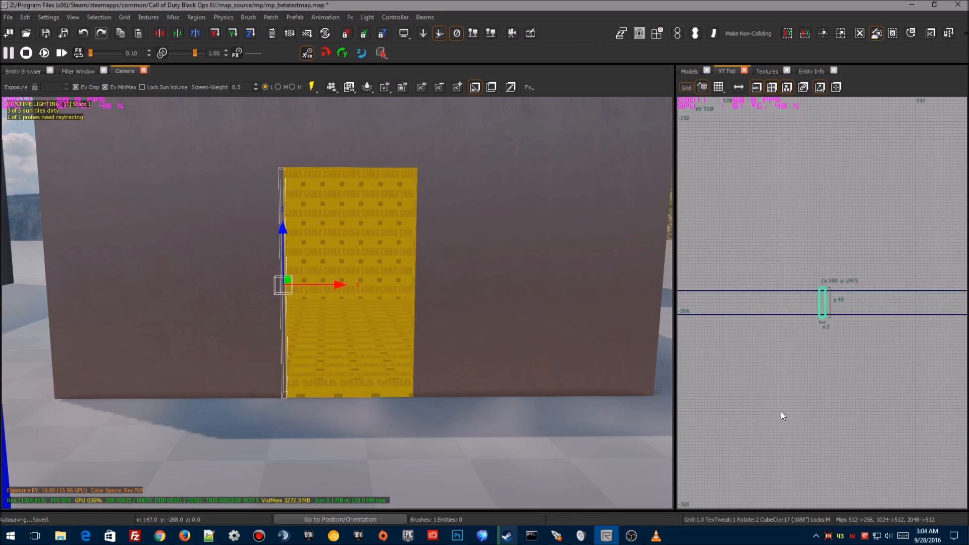
scroll(854, 304, "up", 5)
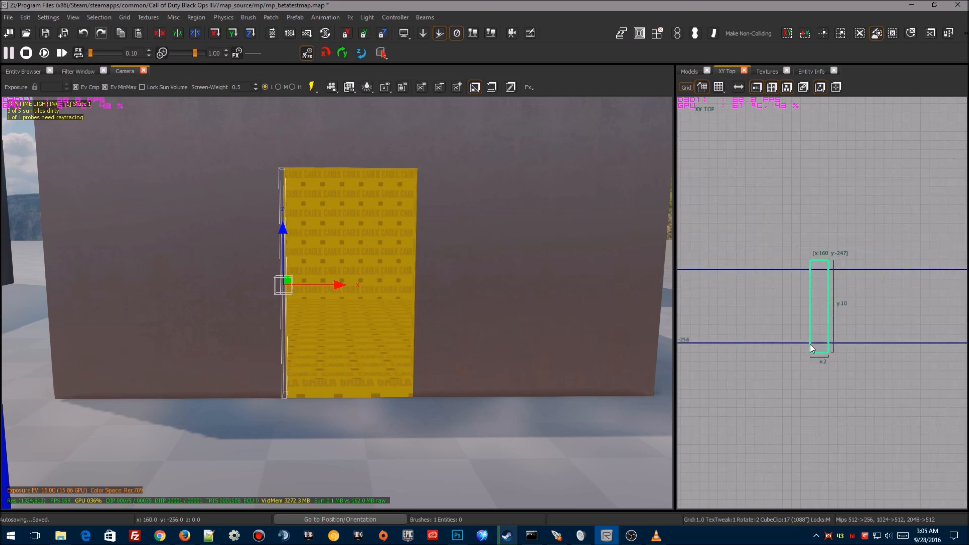
scroll(827, 336, "down", 5)
right_click_drag(832, 344, 728, 349)
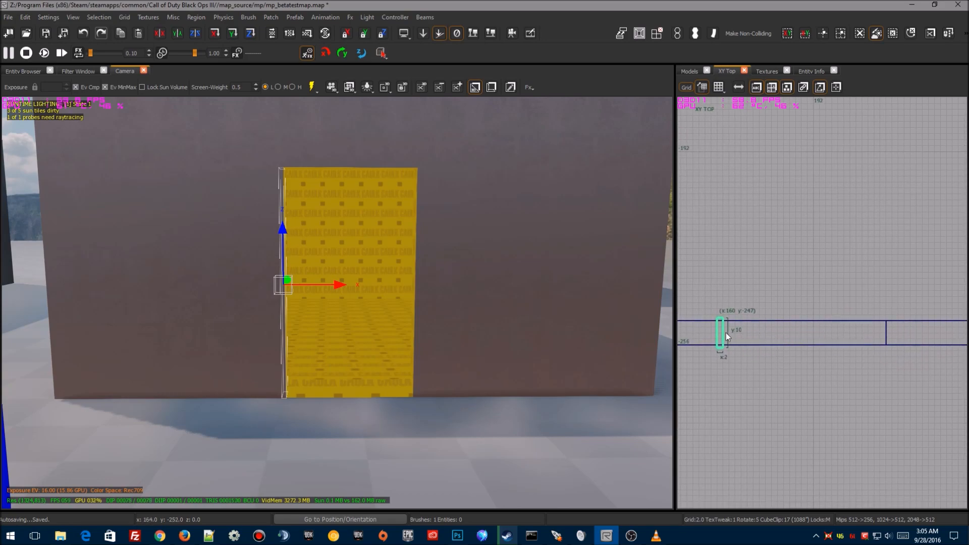
left_click_drag(720, 333, 884, 332)
scroll(889, 334, "up", 3)
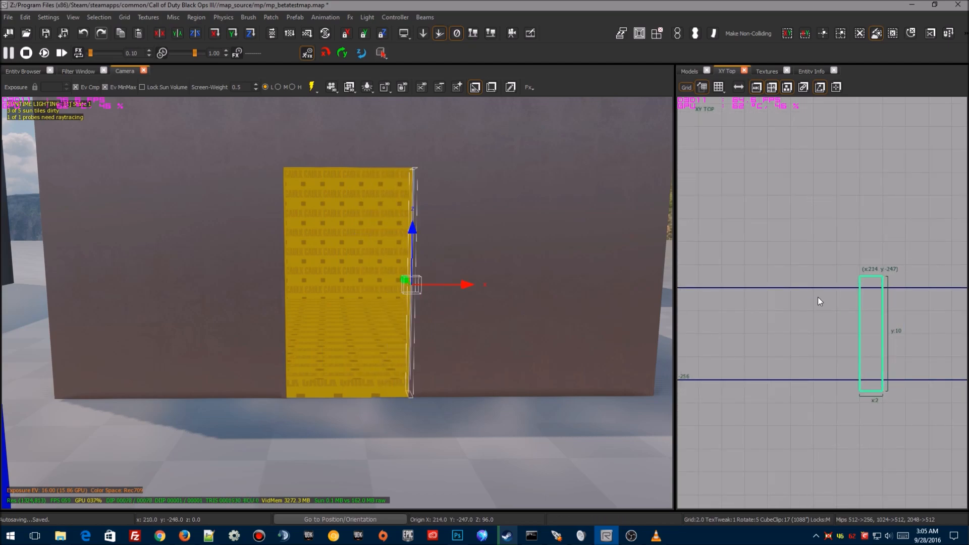
Step: Select both door jambs and search the texture library for "wood"
right_click_drag(437, 241, 437, 239)
left_click(82, 309)
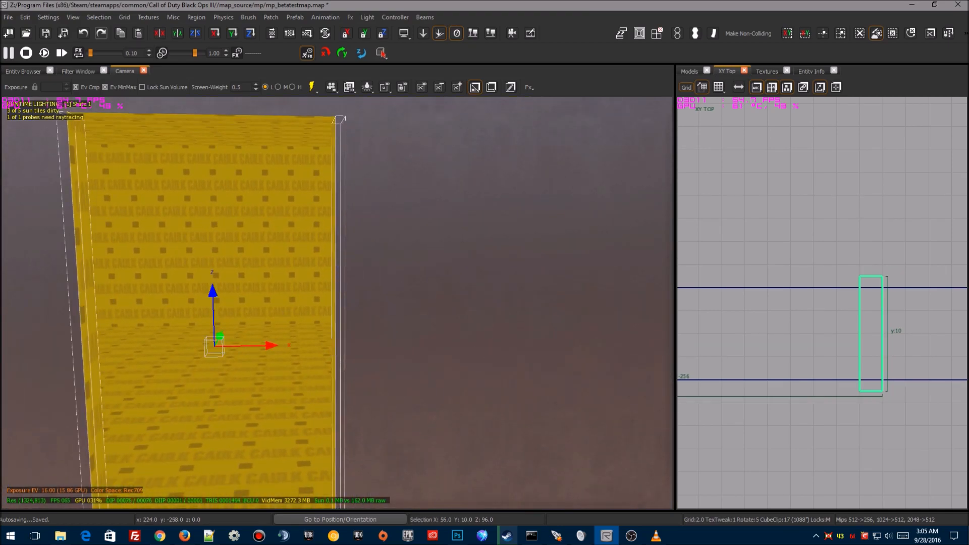
left_click(769, 72)
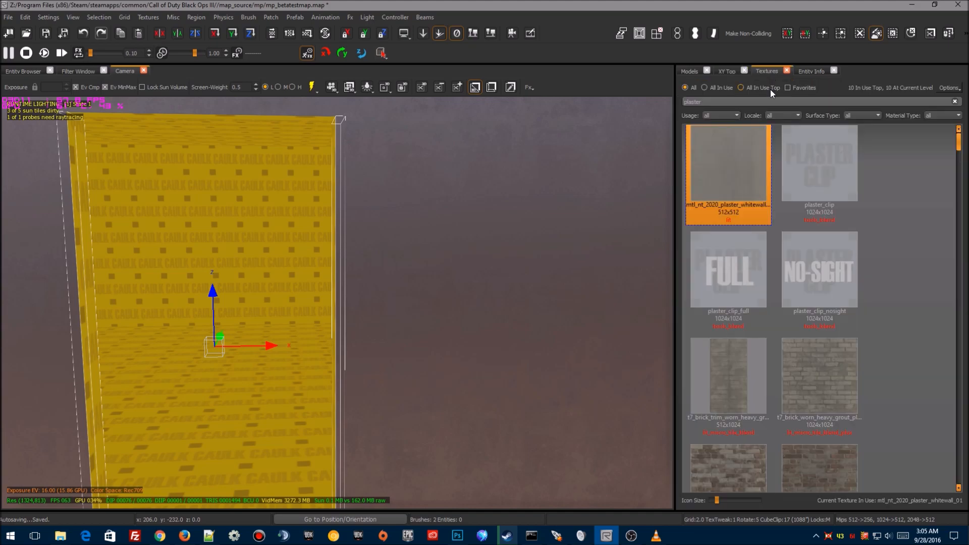
double_click(720, 105)
type("wood")
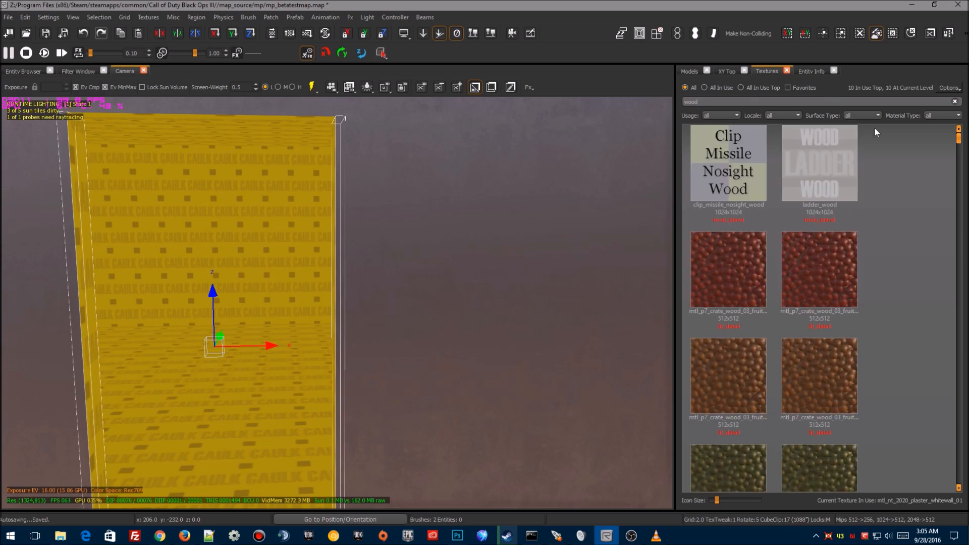
Step: Apply the t7_wood_worn_decaying_01 texture to both door jambs
left_click(959, 137)
left_click_drag(960, 140, 962, 456)
left_click(744, 459)
mouse_move(338, 303)
right_mouse_down()
mouse_move(243, 303)
mouse_move(303, 303)
right_mouse_up()
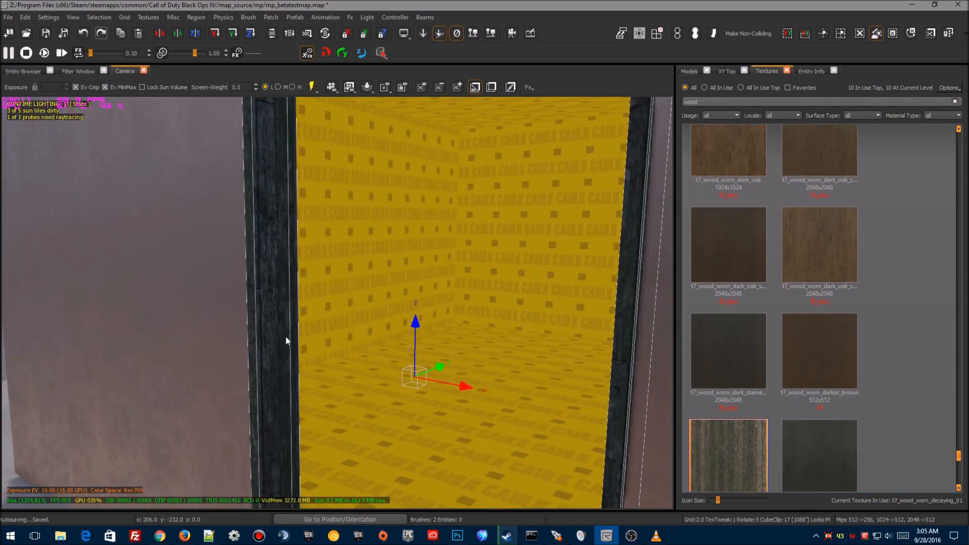
Step: Browse the wood textures and try t7_decal_grunge_wood_scratches on both door jambs
scroll(820, 428, "down", 5)
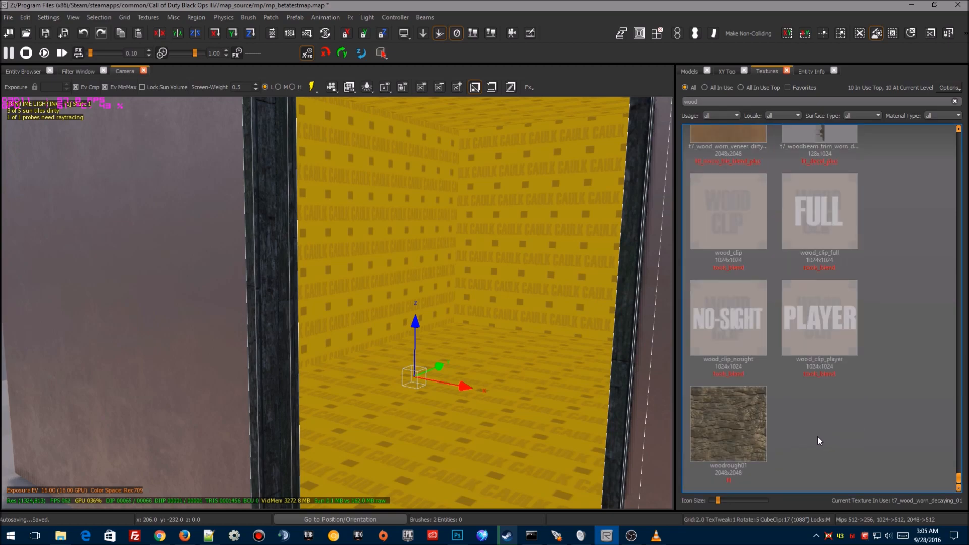
scroll(818, 434, "up", 4)
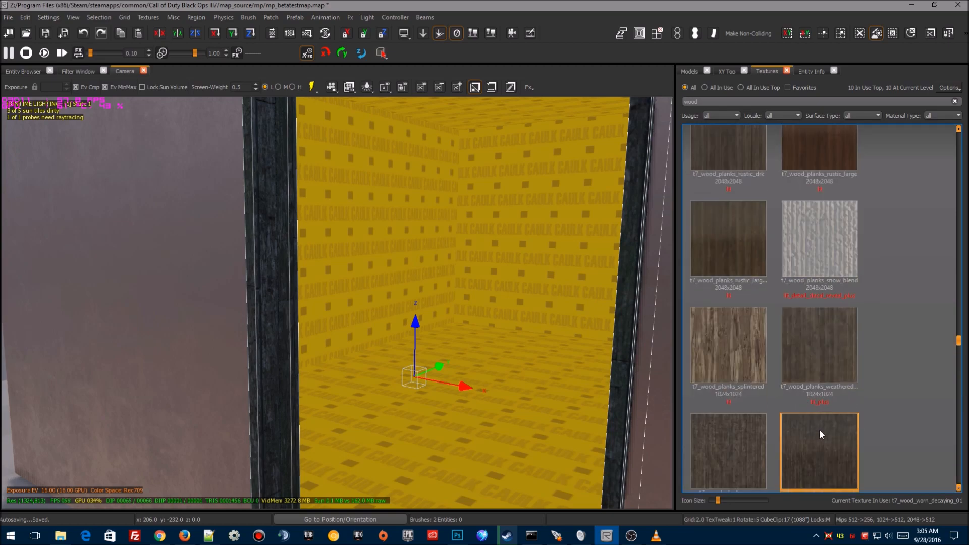
scroll(793, 413, "up", 6)
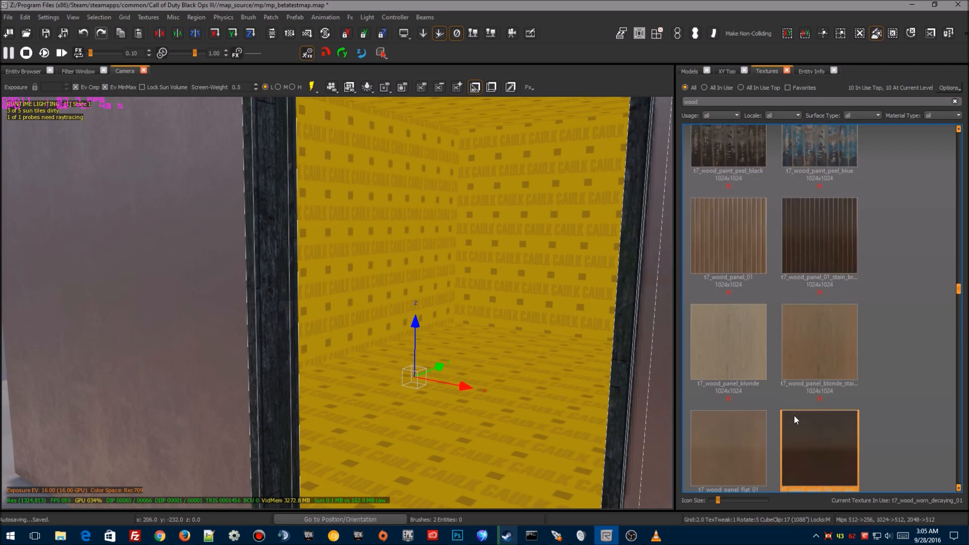
scroll(798, 423, "up", 3)
scroll(800, 425, "down", 2)
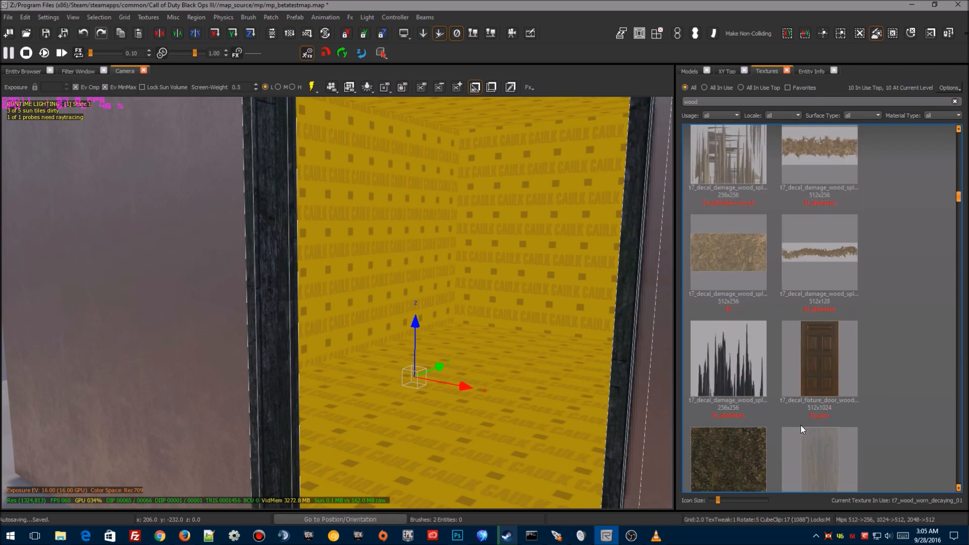
scroll(801, 425, "down", 1)
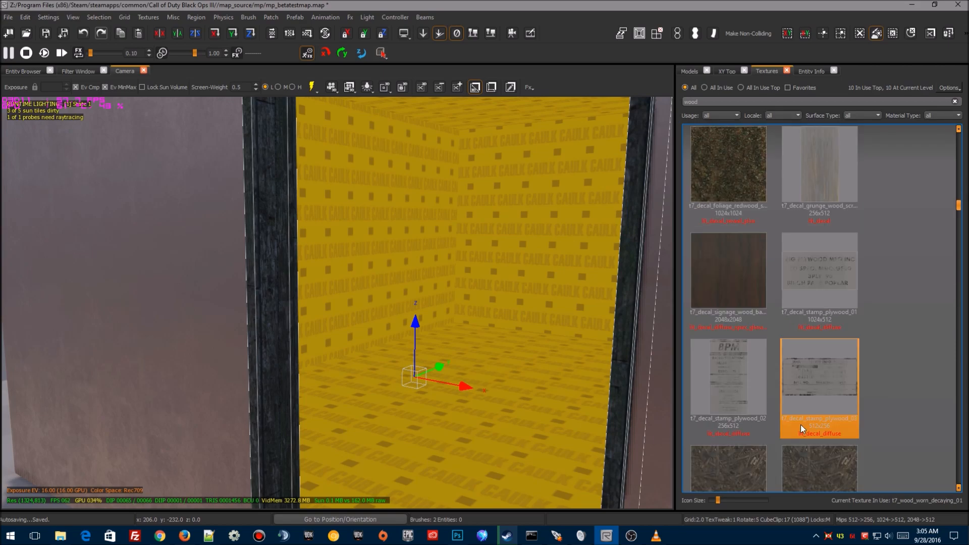
left_click(821, 164)
Step: Apply the t7_wood_beam_worn_oak_bleached_tint_grn texture to both door jambs
scroll(814, 202, "up", 5)
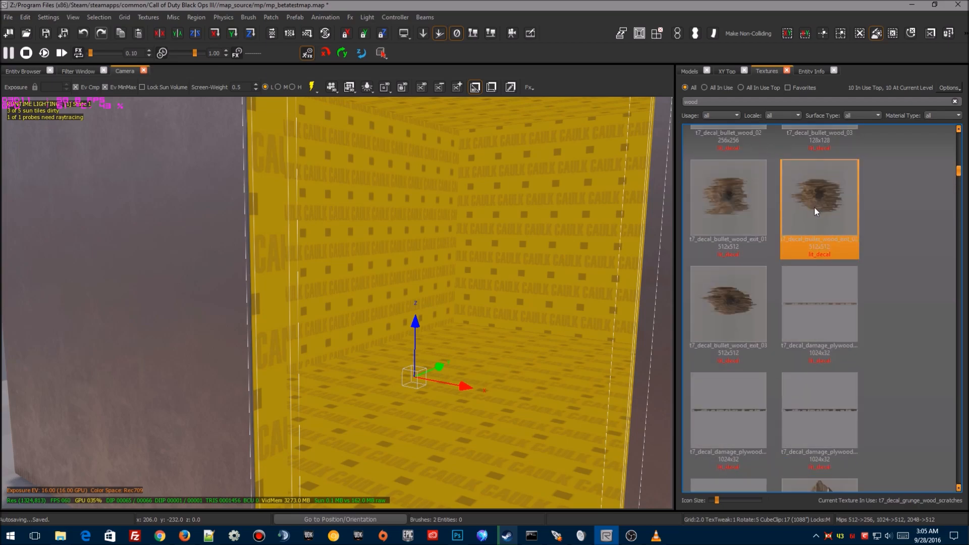
scroll(817, 257, "down", 8)
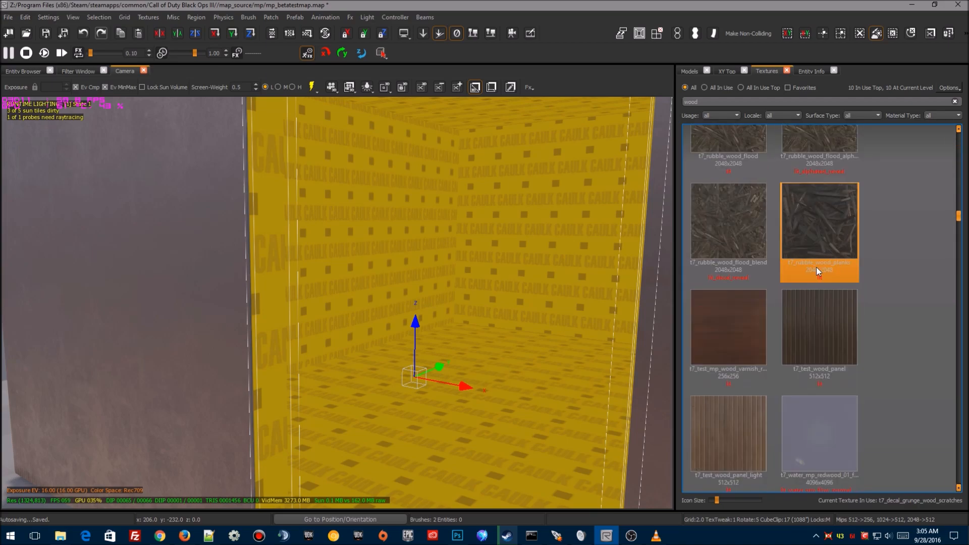
left_click(821, 295)
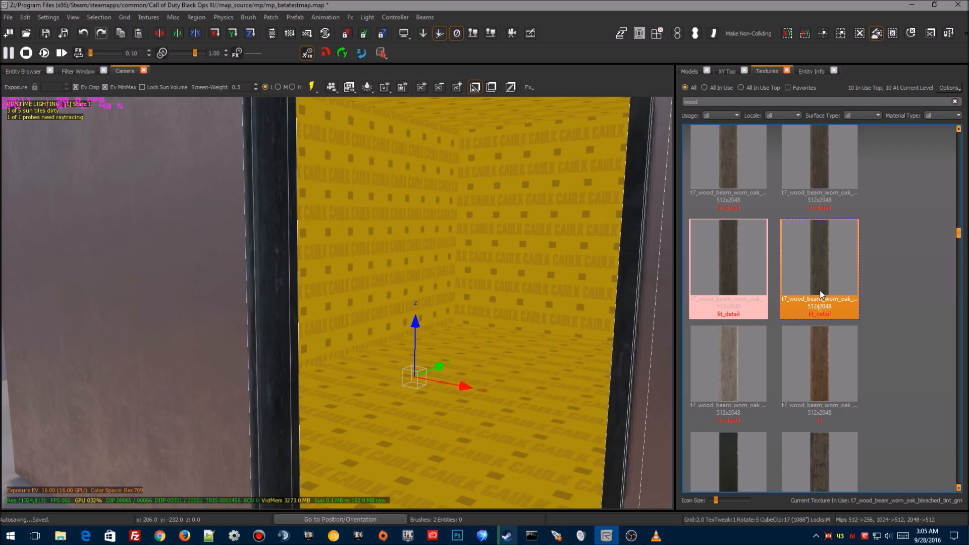
Step: Inspect the textured jambs and their upper ends at the top of the doorway, leaving nothing selected
mouse_move(372, 390)
right_mouse_down()
mouse_move(454, 389)
mouse_move(414, 399)
mouse_move(374, 374)
mouse_move(364, 386)
right_mouse_up()
key("Escape")
mouse_move(321, 350)
right_mouse_down()
mouse_move(379, 349)
mouse_move(329, 349)
mouse_move(313, 323)
mouse_move(323, 379)
mouse_move(303, 353)
mouse_move(470, 245)
mouse_move(471, 313)
mouse_move(471, 296)
right_mouse_up()
left_click(471, 265)
left_click(181, 278, "shift")
right_click_drag(250, 338, 255, 341)
key("Escape")
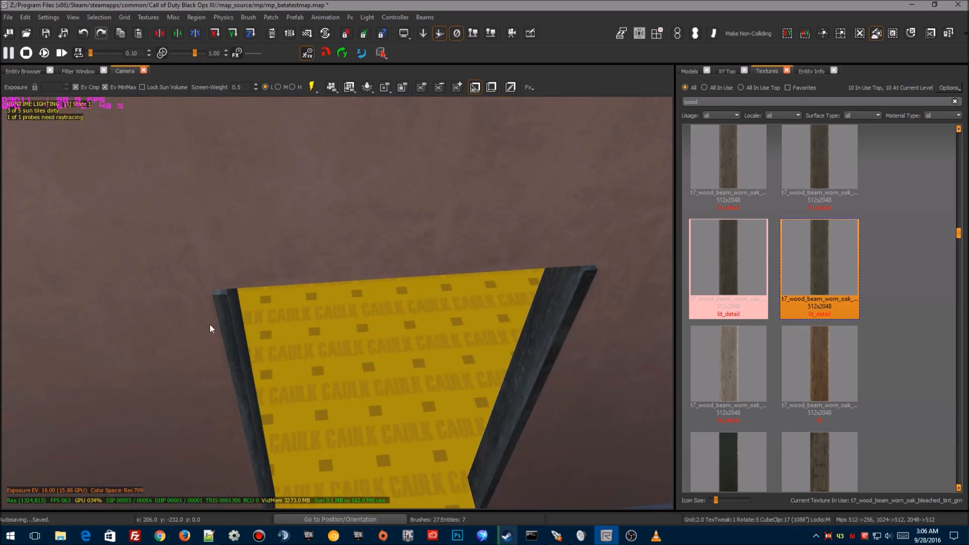
Step: Apply the caulk texture to the hidden end faces of both door jambs and clear the face selection
left_click(223, 291, "ctrl+shift")
left_click(590, 265, "ctrl+shift")
right_click_drag(494, 320, 535, 349)
right_click_drag(460, 373, 459, 324)
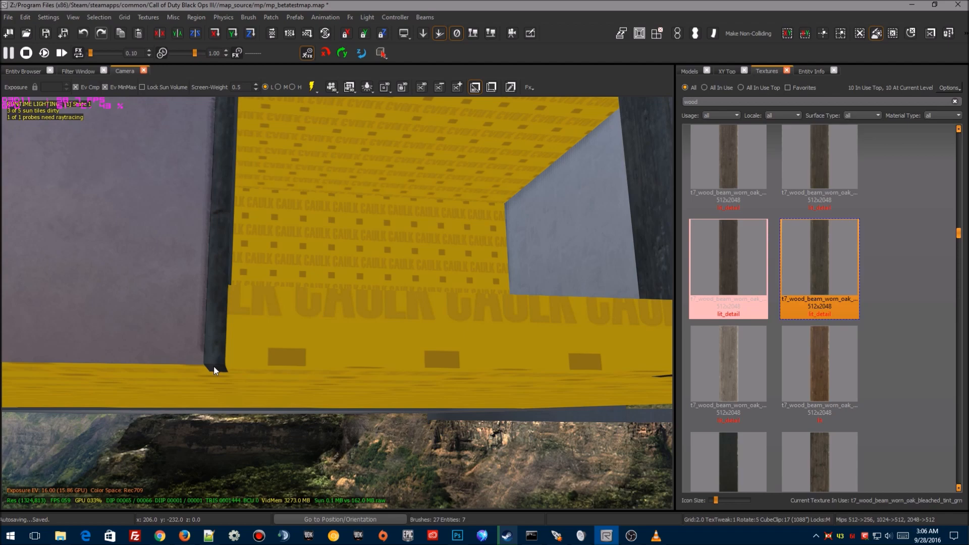
mouse_move(449, 434)
right_mouse_down()
mouse_move(475, 433)
mouse_move(445, 428)
right_mouse_up()
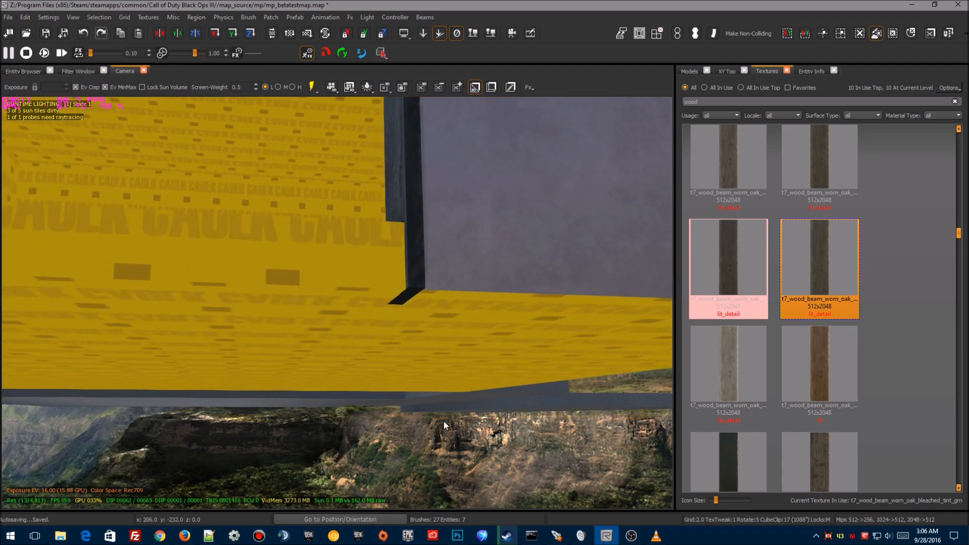
right_click_drag(396, 297, 317, 417)
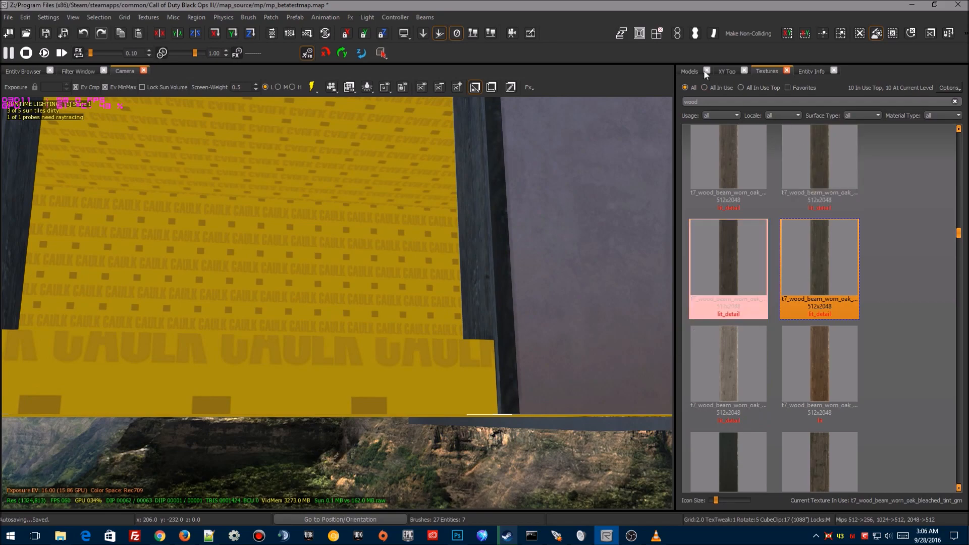
left_click(705, 89)
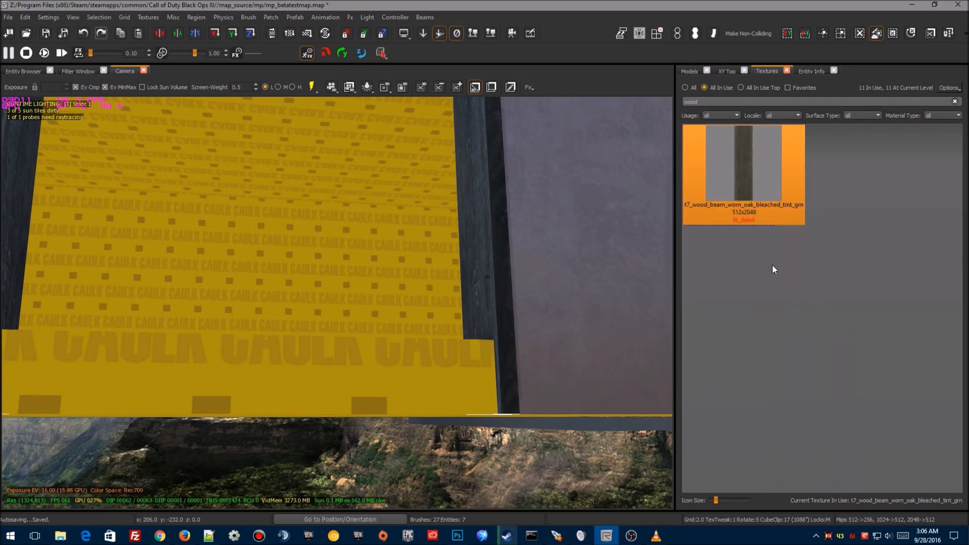
left_click(955, 101)
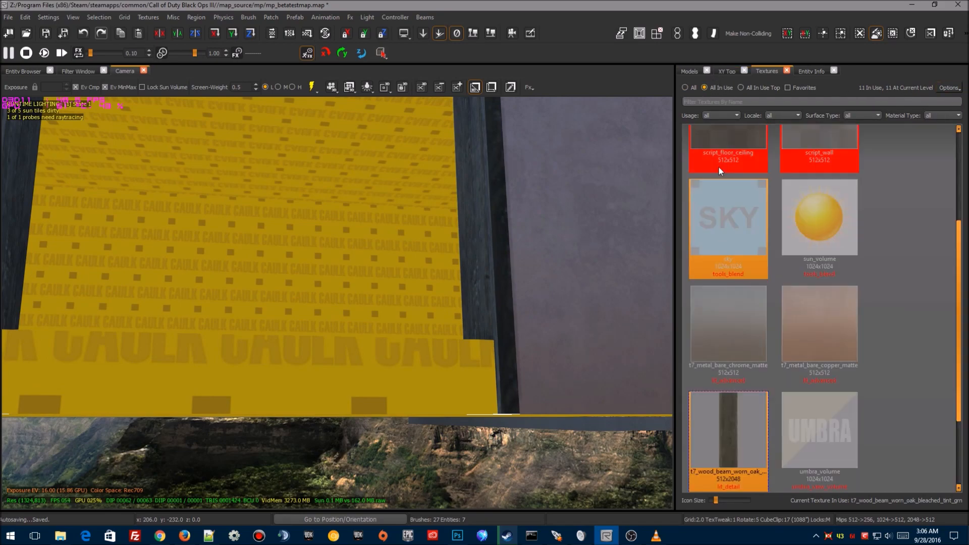
scroll(753, 187, "up", 3)
left_click(729, 167)
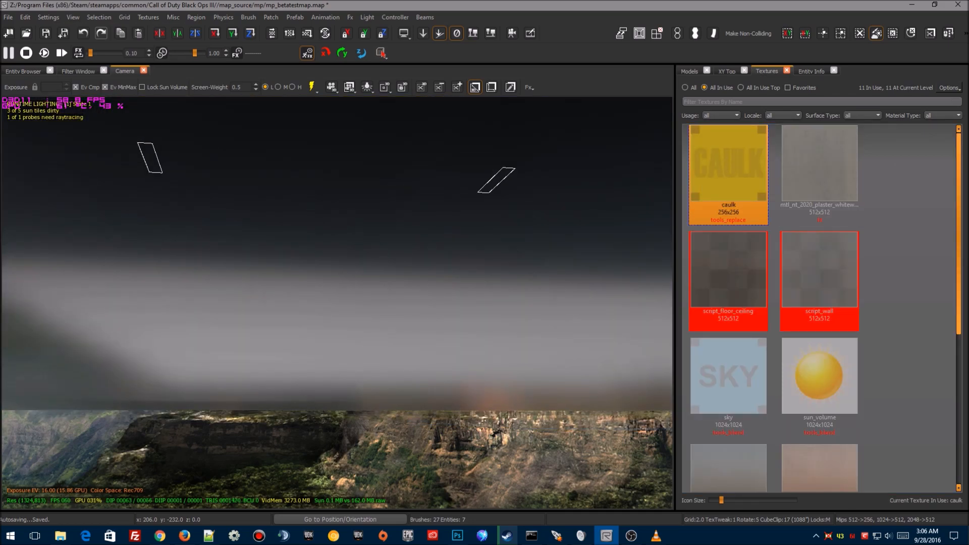
mouse_move(337, 323)
right_mouse_down("ctrl")
mouse_move(341, 263)
mouse_move(328, 237)
mouse_move(351, 287)
mouse_move(354, 265)
mouse_move(324, 323)
mouse_move(321, 295)
mouse_move(332, 299)
right_mouse_up("ctrl")
key("Escape")
Step: Duplicate the wall block above the doorway, lower the copy 2 units and reduce it to a 2-unit-high header
left_click(299, 234, "shift")
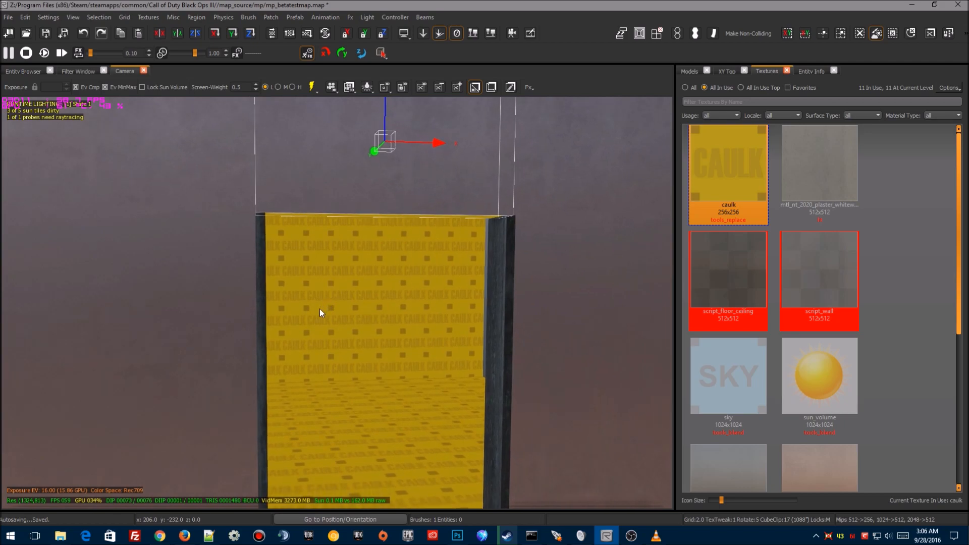
right_click_drag(393, 151, 377, 174)
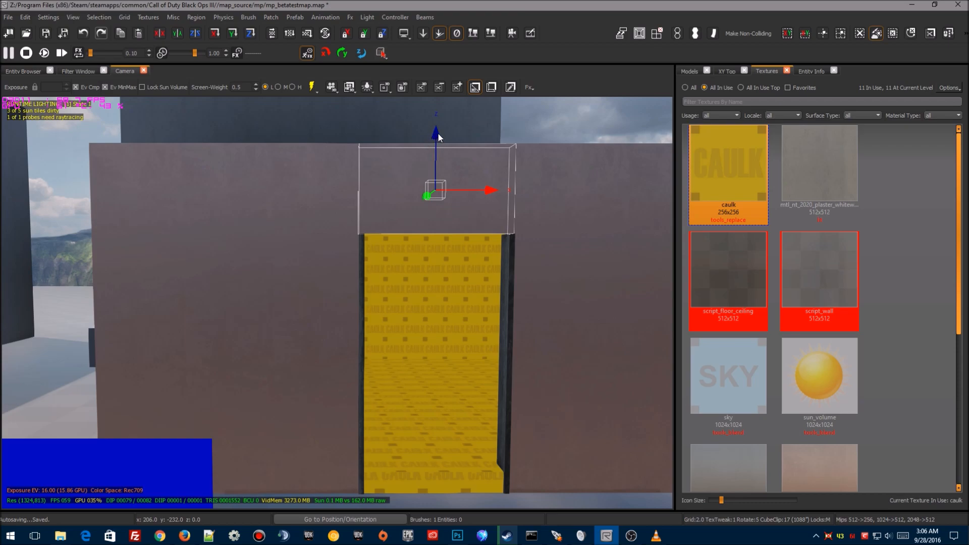
left_click_drag(437, 134, 437, 137)
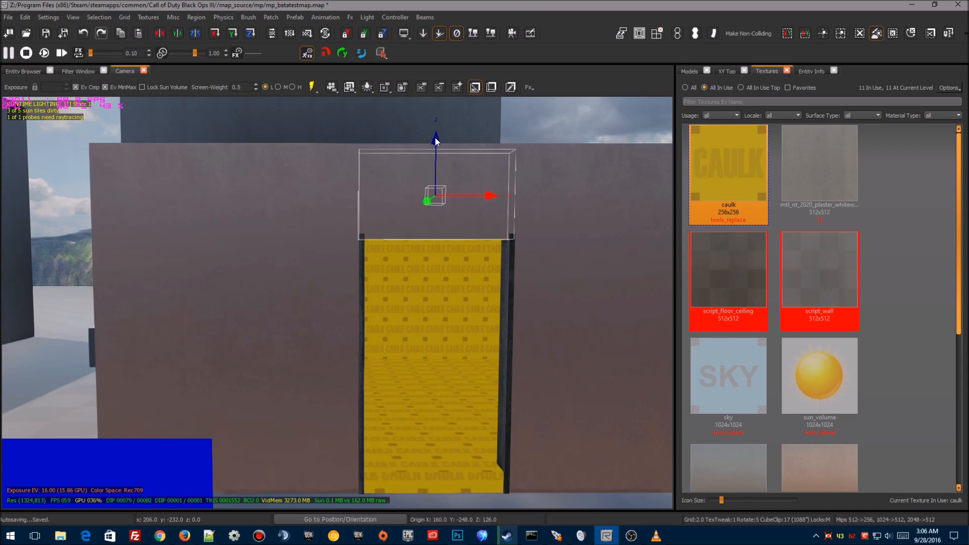
left_click_drag(410, 108, 410, 133)
mouse_move(411, 134)
right_mouse_down()
mouse_move(410, 121)
mouse_move(419, 262)
right_mouse_up()
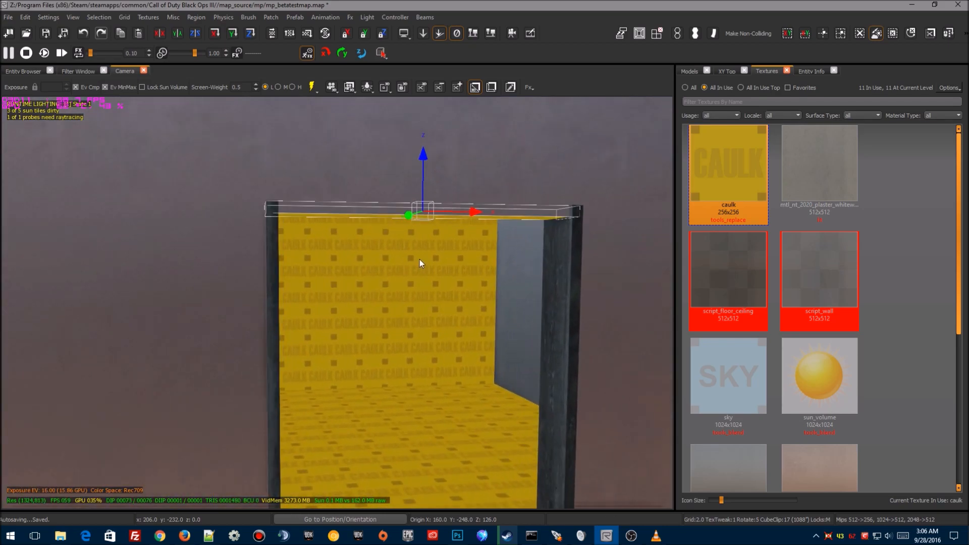
Step: Apply the t7_wood_beam_worn_oak_bleached_tint_grn texture to the door header
scroll(753, 290, "down", 5)
left_click(727, 319)
mouse_move(277, 348)
right_mouse_down()
mouse_move(299, 345)
mouse_move(276, 347)
right_mouse_up()
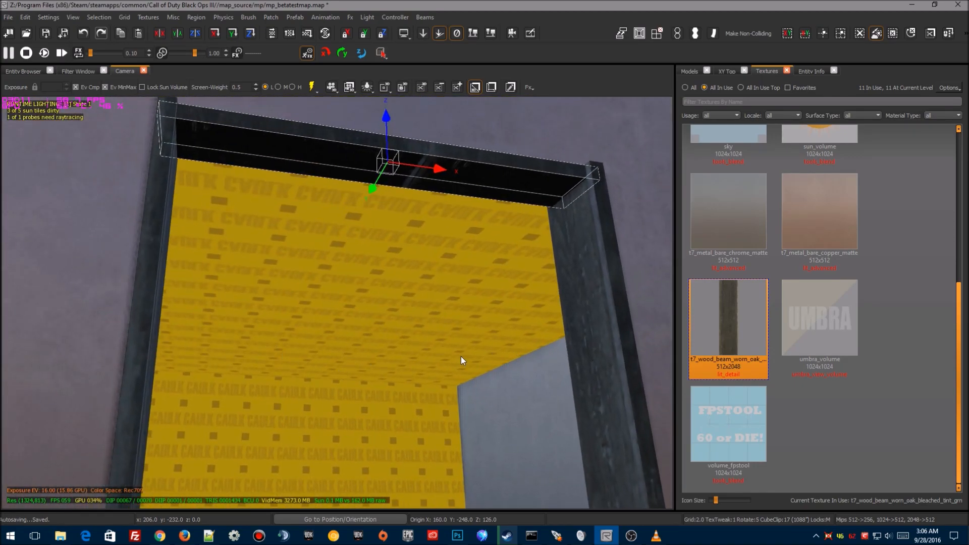
Step: Extend the header 1 unit on both the front and back in the XY top view, making it 10 units deep
left_click(726, 72)
right_click_drag(762, 290, 828, 317)
scroll(784, 333, "down", 2)
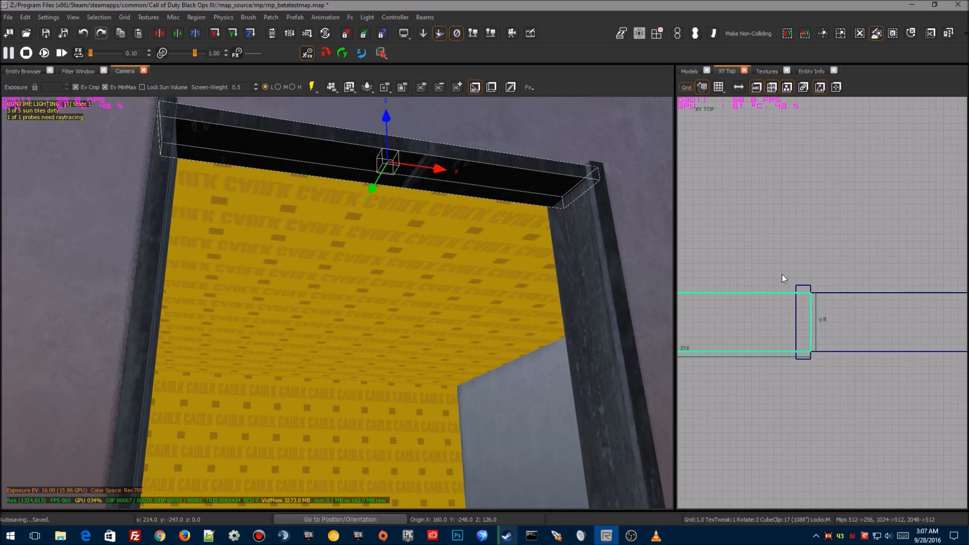
left_click_drag(766, 269, 768, 265)
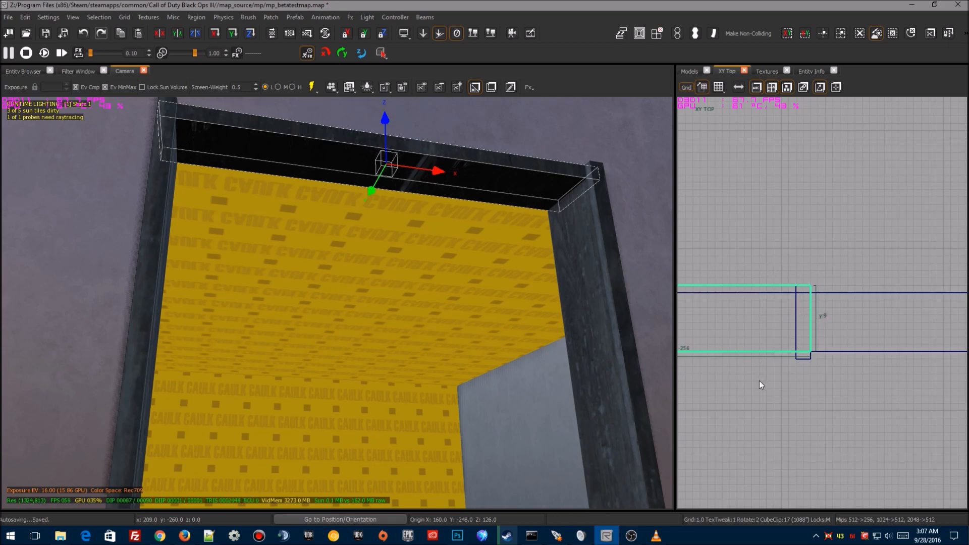
left_click_drag(760, 380, 758, 385)
mouse_move(616, 366)
right_mouse_down()
mouse_move(616, 374)
mouse_move(616, 366)
right_mouse_up()
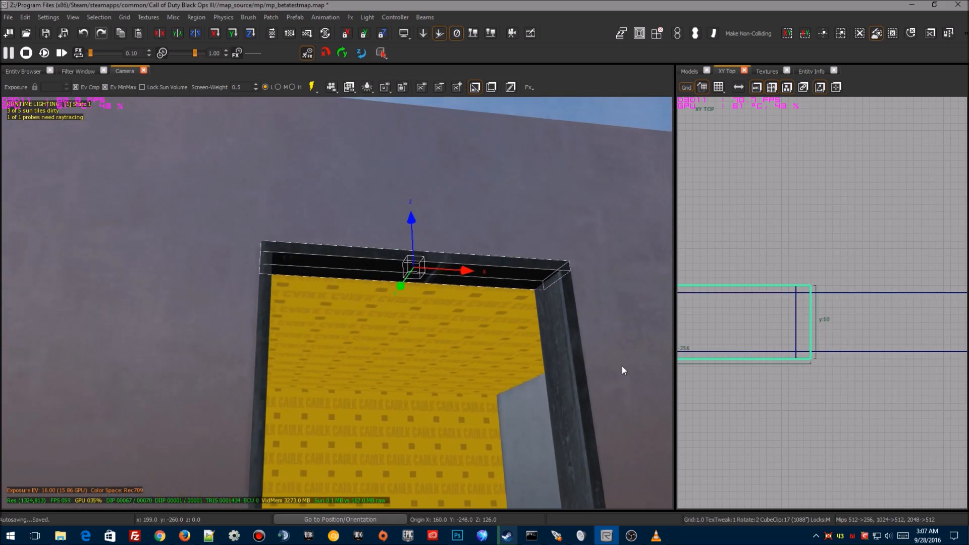
Step: Miter both ends of the header in the XZ front view by moving its lower corners 2 units inward
key("ctrl+Tab")
right_click_drag(821, 335, 671, 339)
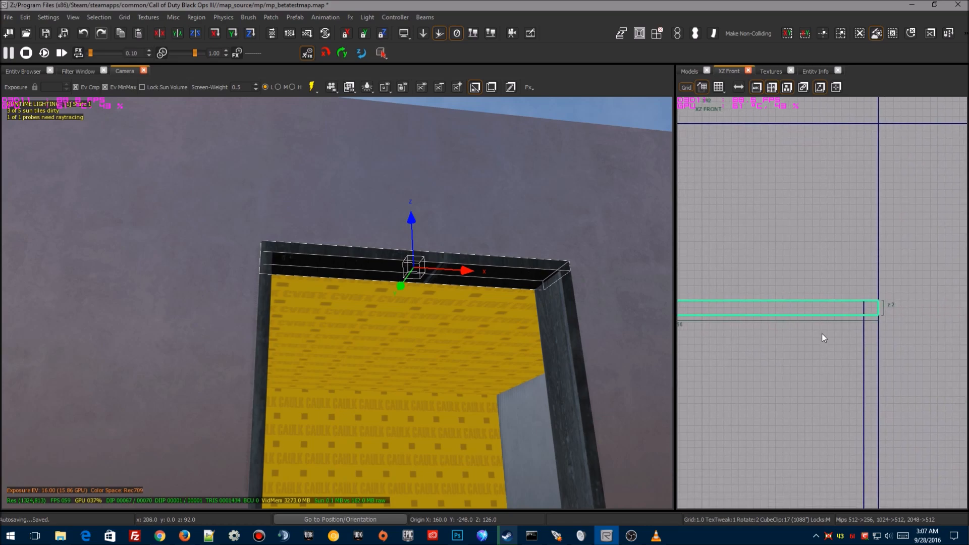
scroll(898, 304, "up", 2)
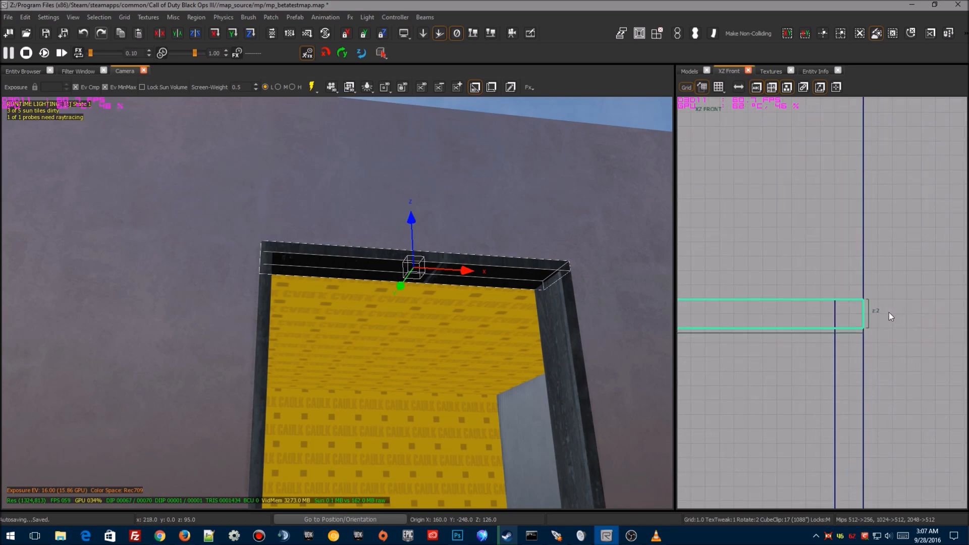
key("e")
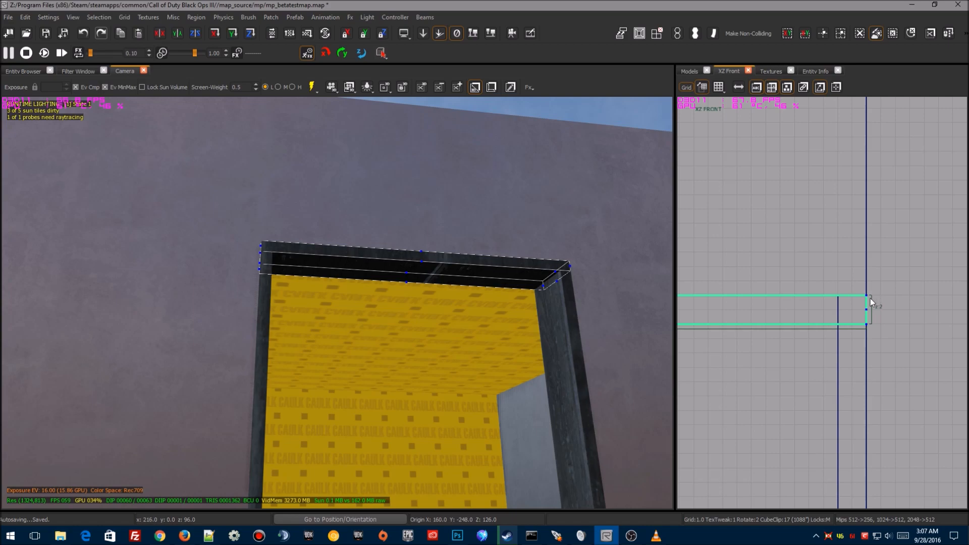
left_click_drag(867, 324, 838, 325)
scroll(842, 360, "down", 6)
right_click_drag(842, 361, 967, 324)
right_click_drag(752, 325, 783, 330)
scroll(783, 329, "up", 6)
left_click_drag(840, 247, 867, 246)
right_click_drag(348, 372, 390, 372)
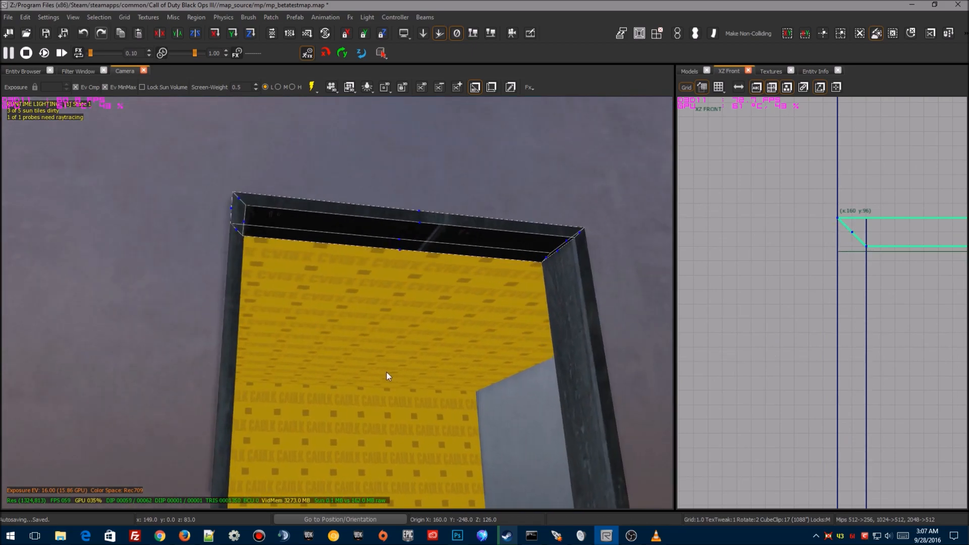
Step: Miter the right jamb's upper end by lowering its inner top corner 2 units to meet the header
key("Escape")
left_click(570, 304, "shift")
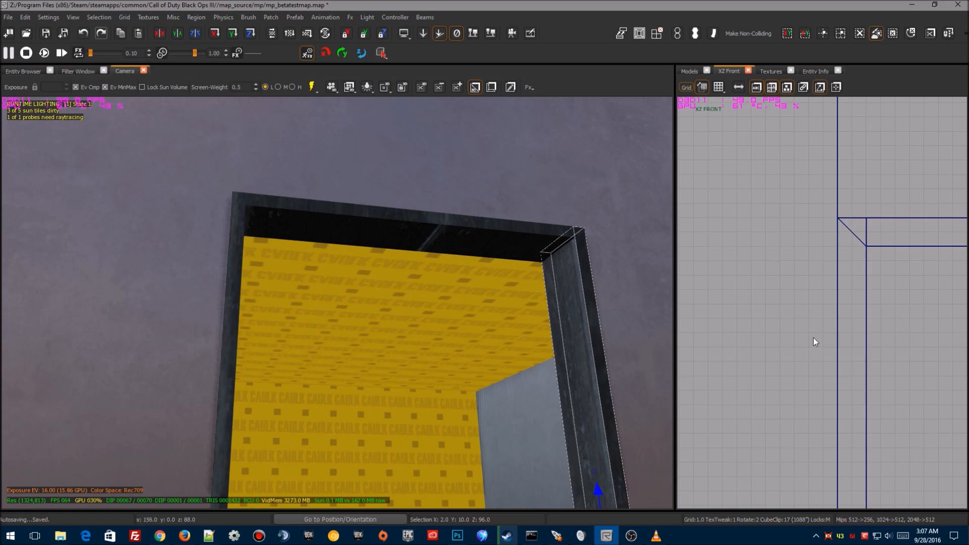
scroll(833, 343, "down", 2)
right_click_drag(847, 344, 425, 368)
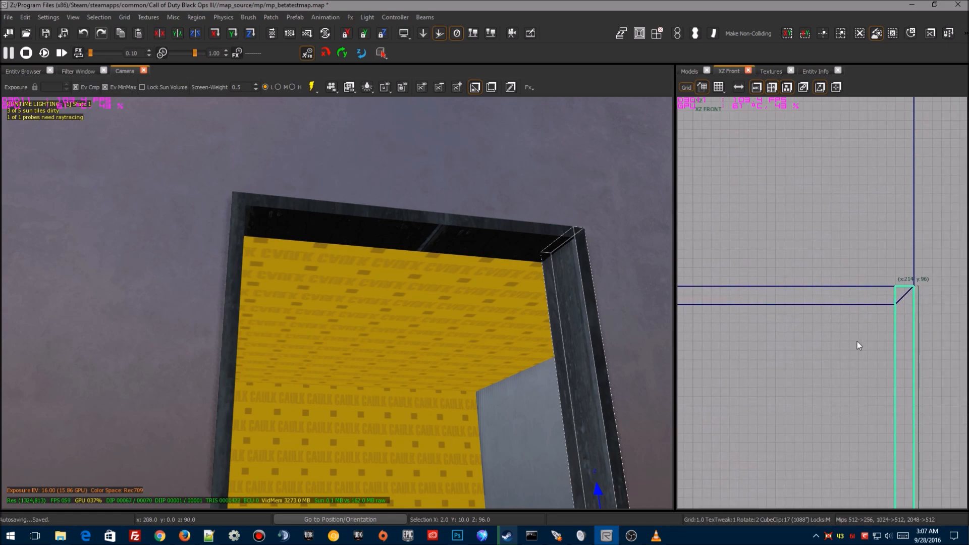
key("e")
left_click_drag(896, 290, 898, 301)
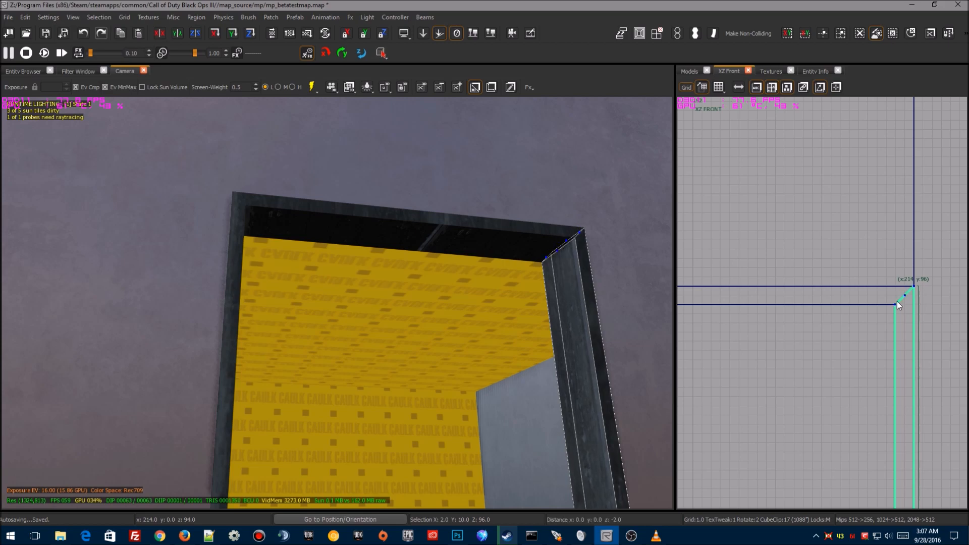
Step: Miter the left jamb's upper end by lowering its inner top corner 2 units to meet the header
scroll(834, 350, "down", 5)
right_click_drag(834, 350, 917, 321)
scroll(746, 313, "up", 4)
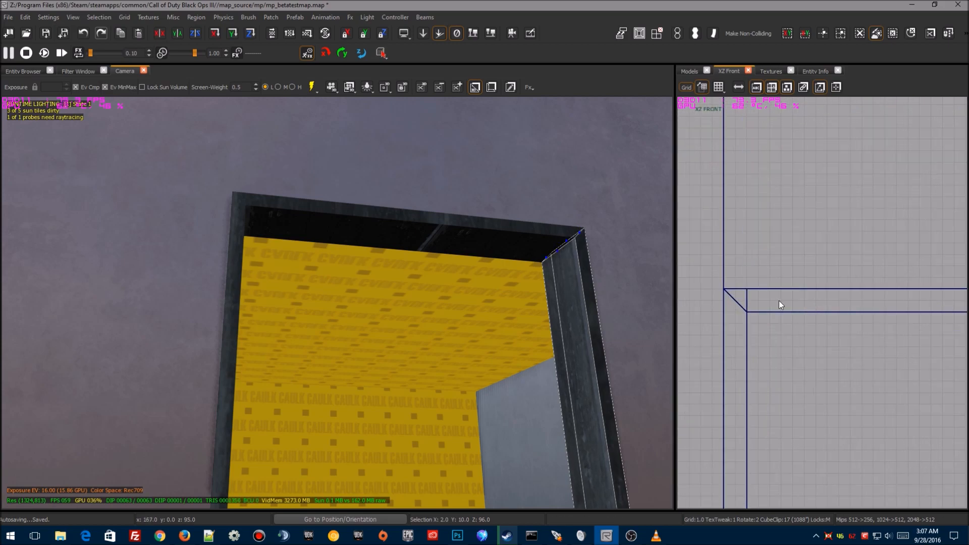
key("e")
scroll(786, 344, "down", 5)
key("Escape")
left_click(771, 353, "shift")
key("Escape")
left_click(229, 277, "shift")
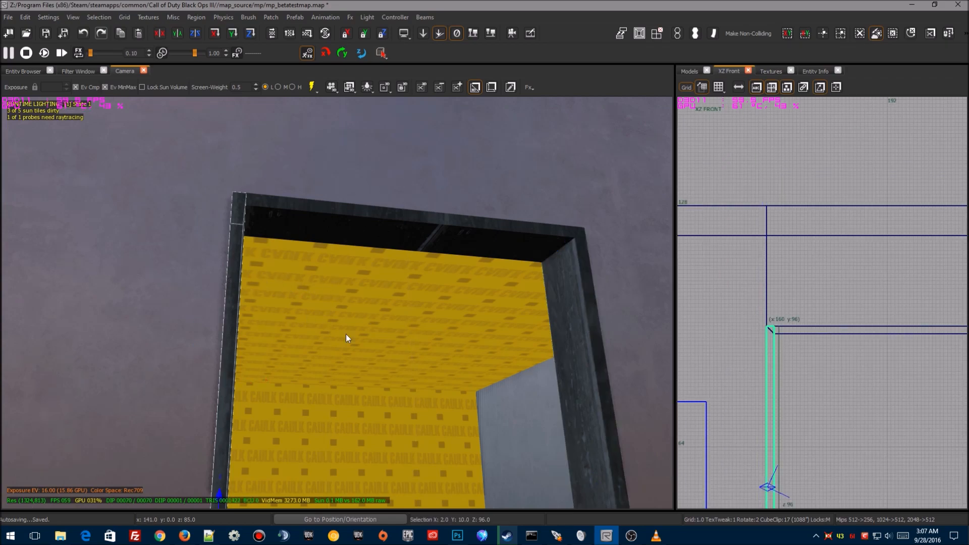
key("Escape")
left_click(229, 293, "shift")
left_click_drag(777, 328, 777, 333)
key("Escape")
Step: Rotate the wood texture on the header's exposed faces to 90 degrees in the Surface Inspector
mouse_move(535, 343)
right_mouse_down()
mouse_move(515, 318)
mouse_move(515, 384)
mouse_move(560, 343)
mouse_move(561, 363)
mouse_move(571, 260)
right_mouse_up()
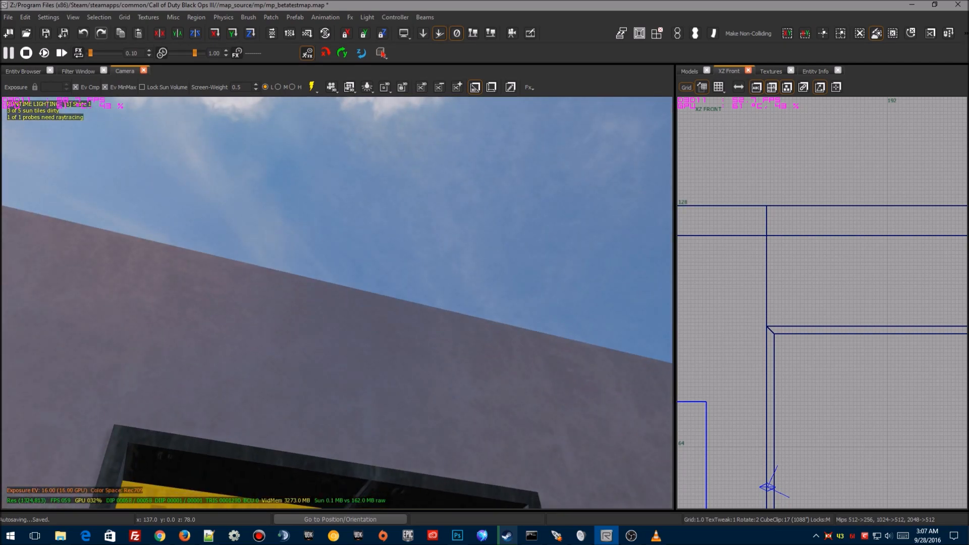
right_click_drag(547, 301, 548, 310)
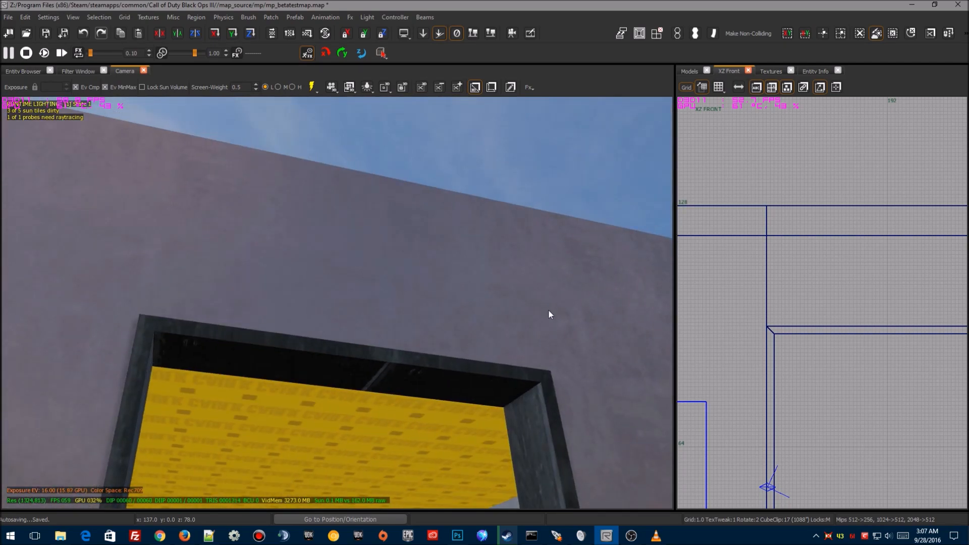
left_click(369, 371, "ctrl+shift")
left_click(379, 357, "ctrl+alt+shift")
right_click_drag(379, 357, 377, 413)
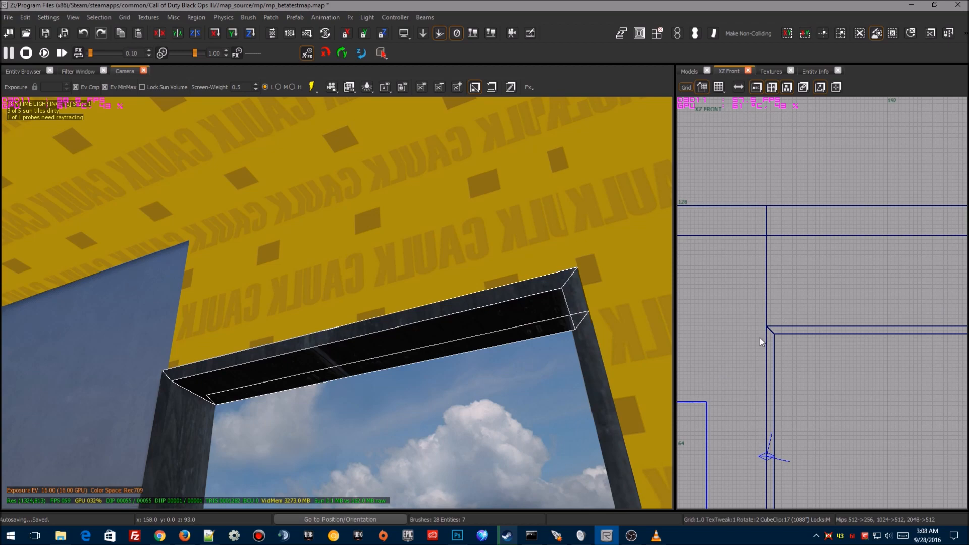
key("t")
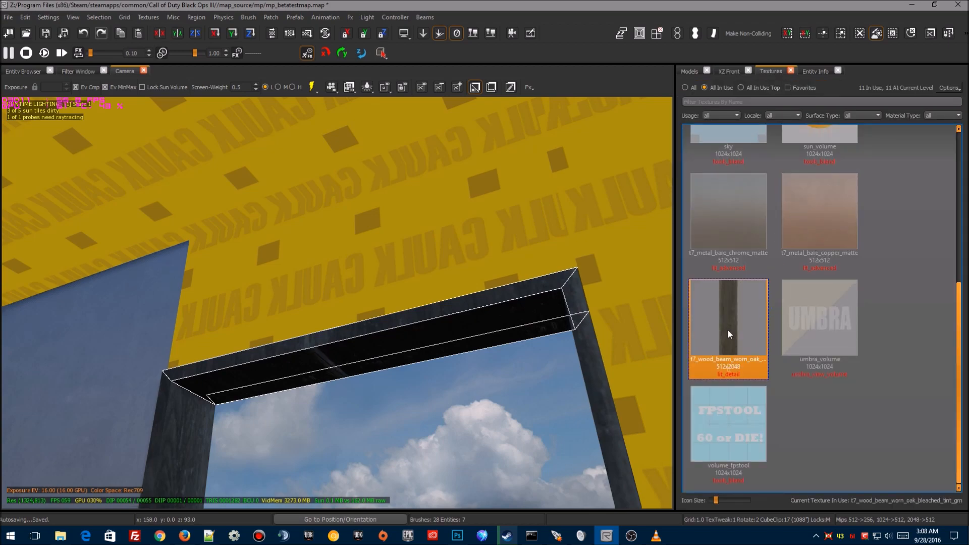
key("s")
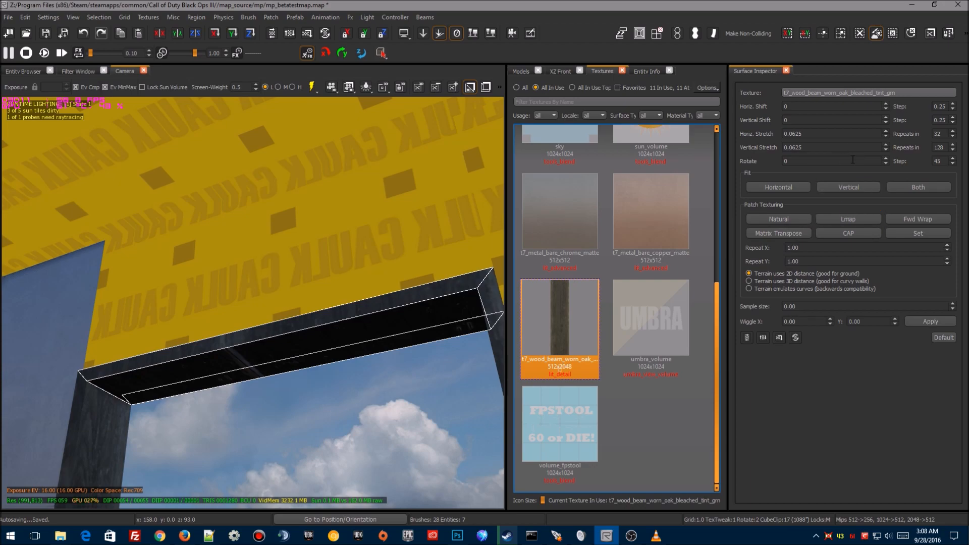
left_click(884, 158)
right_click_drag(337, 381, 337, 381)
key("Escape")
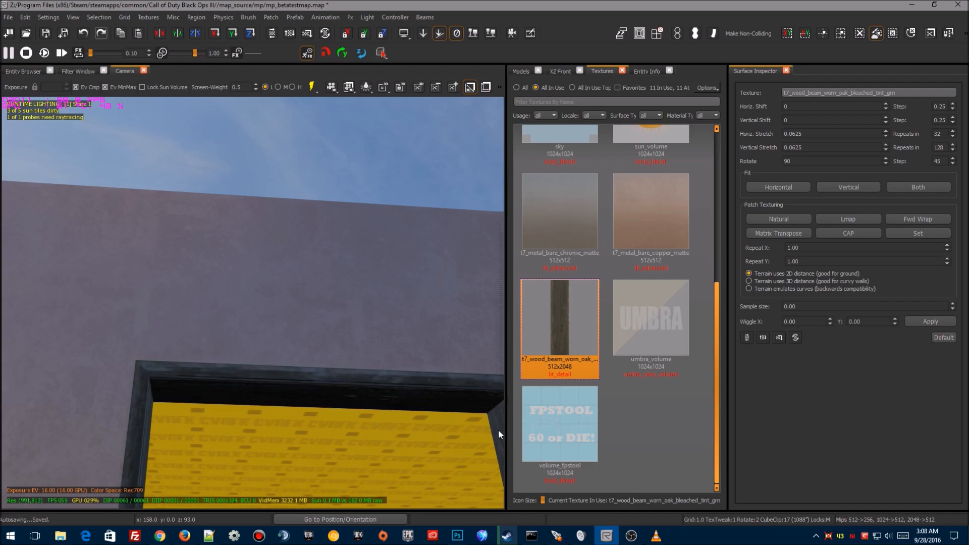
key("s")
mouse_move(459, 361)
right_mouse_down()
mouse_move(472, 378)
mouse_move(459, 361)
right_mouse_up()
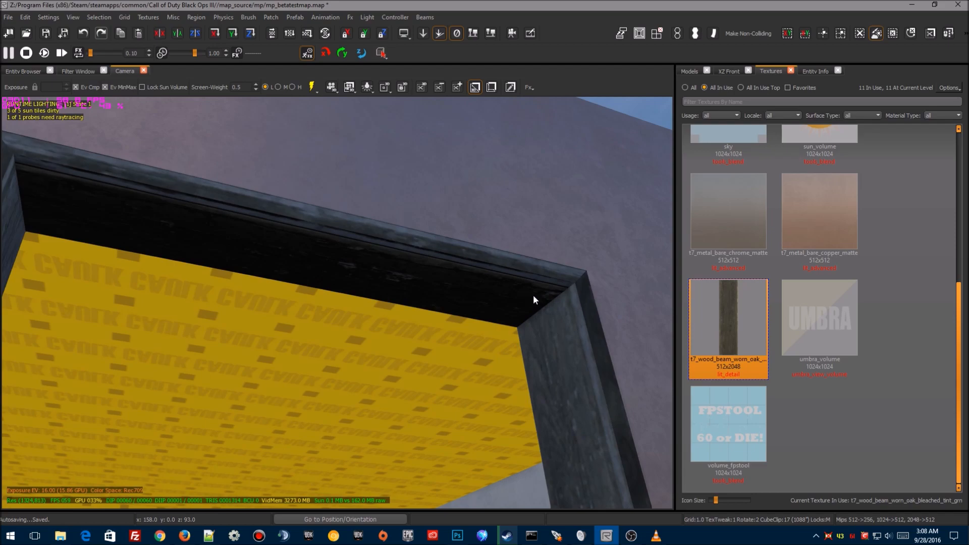
Step: Set the grid size to 8 and select the building's caulk-covered outer side wall
right_click_drag(74, 243, 74, 242)
right_click_drag(341, 319, 340, 319)
left_click(184, 215)
right_click_drag(203, 389, 203, 390)
right_click_drag(231, 432, 231, 432)
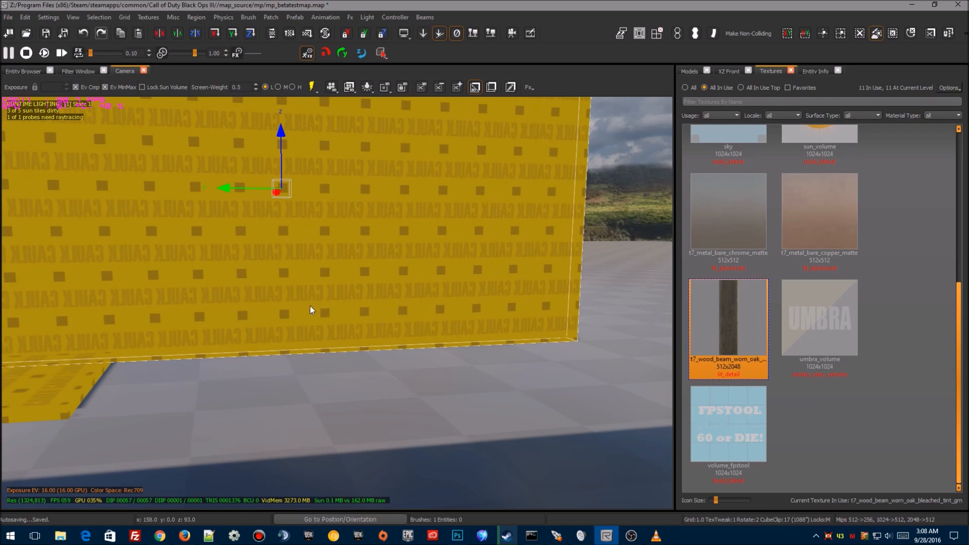
mouse_move(327, 383)
left_mouse_down()
mouse_move(305, 422)
mouse_move(343, 422)
left_mouse_up()
key("4")
right_click_drag(377, 409, 393, 397)
left_click(397, 373, "shift")
key("Escape")
left_click(401, 356, "shift")
key("Escape")
right_click_drag(396, 343, 395, 298)
left_click(395, 296, "shift")
Step: Duplicate the side wall, shorten the copy from its upper edge to a 32-unit-high lower section, and deselect it
left_click(725, 73)
scroll(766, 289, "down", 6)
right_click_drag(759, 355, 862, 327)
scroll(802, 348, "up", 4)
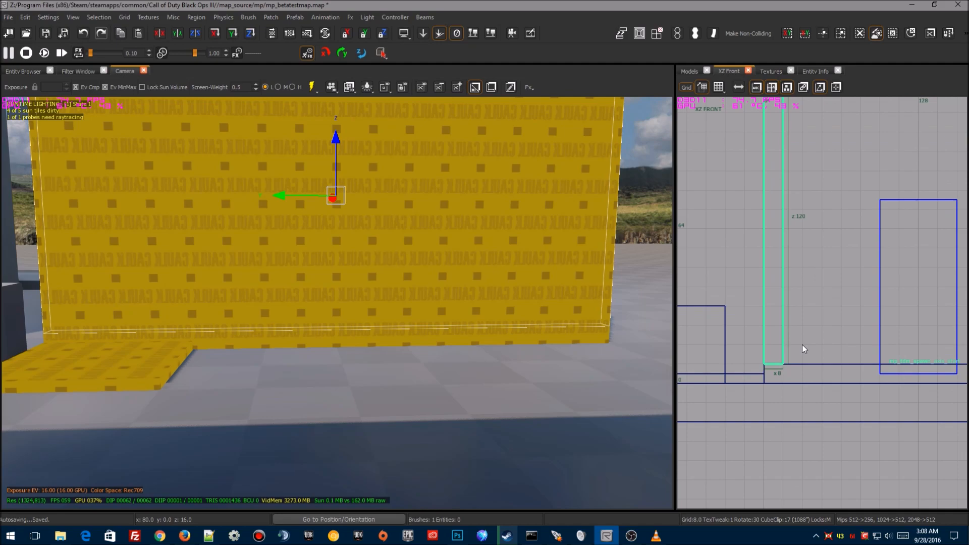
right_click_drag(759, 326, 773, 255)
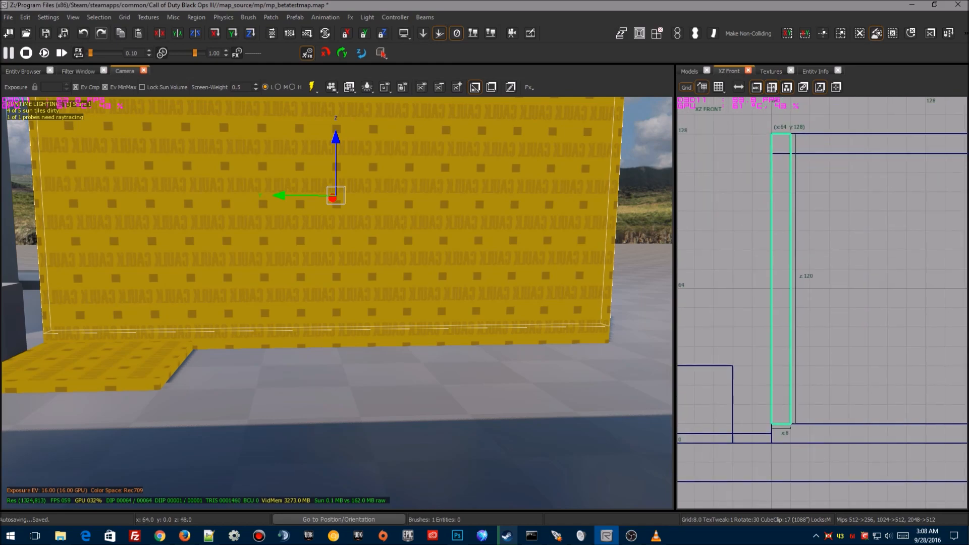
mouse_move(780, 135)
left_mouse_down()
mouse_move(789, 349)
mouse_move(790, 338)
left_mouse_up()
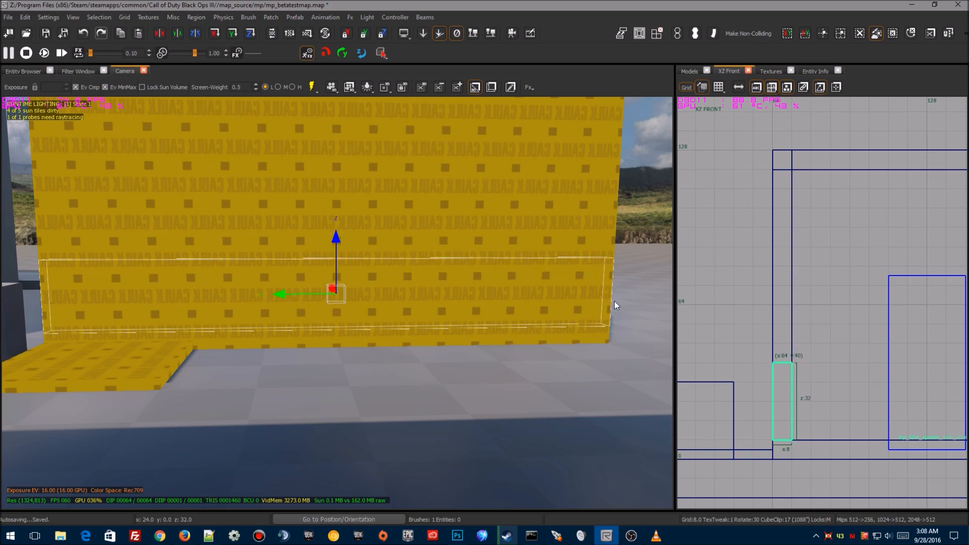
key("ctrl+z")
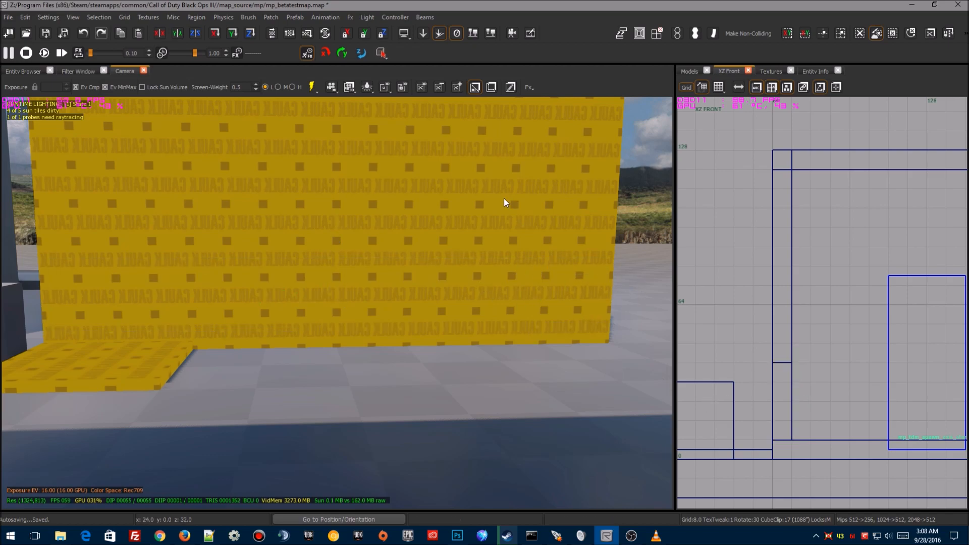
Step: Shorten the original side wall to a 32-unit-high upper section and copy it downward, stretching the copy into a 64-unit-high middle section
left_click_drag(442, 379, 453, 332)
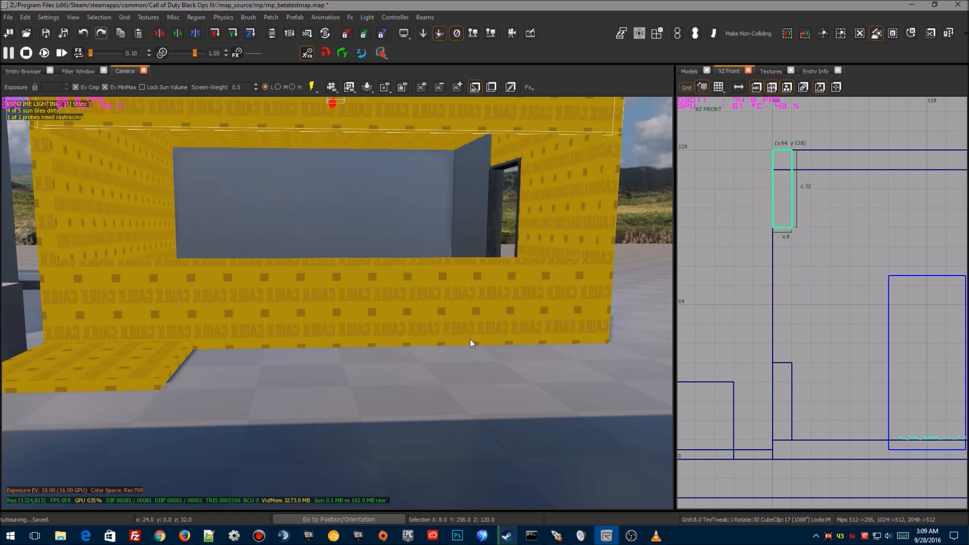
left_click_drag(783, 210, 789, 298)
left_click_drag(783, 331, 780, 387)
right_click_drag(779, 221, 767, 273)
mouse_move(771, 262)
left_mouse_down()
mouse_move(772, 229)
mouse_move(769, 244)
left_mouse_up()
key("Escape")
Step: Shorten the upper wall section from below by 8 units so it ends at the middle section
left_click(606, 106, "shift")
left_click_drag(776, 296, 773, 284)
key("Escape")
Step: Split the middle wall section into two side pieces, leaving a window opening about 88 units wide and 64 units high between them
left_click(466, 211, "shift")
right_click_drag(413, 268, 413, 268)
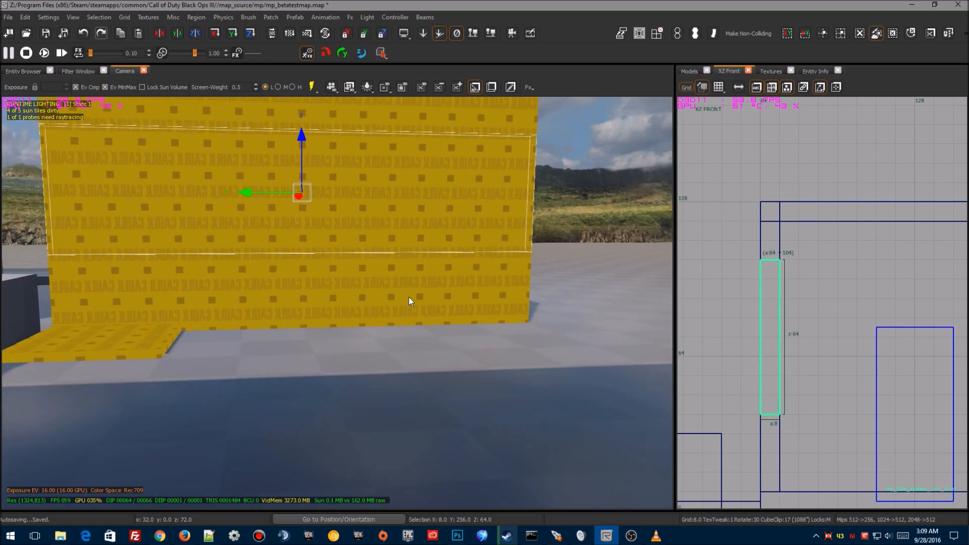
mouse_move(19, 186)
left_mouse_down()
mouse_move(141, 211)
mouse_move(102, 214)
left_mouse_up()
key("Escape")
left_click(244, 184, "shift")
left_click_drag(589, 207, 499, 214)
mouse_move(499, 214)
right_mouse_down()
mouse_move(556, 218)
mouse_move(383, 214)
mouse_move(681, 217)
right_mouse_up()
right_click_drag(394, 353, 442, 353)
key("Escape")
Step: Apply the t7_metal_bare_copper_matte texture to the outer faces of all the side wall sections around the window opening
left_click(771, 71)
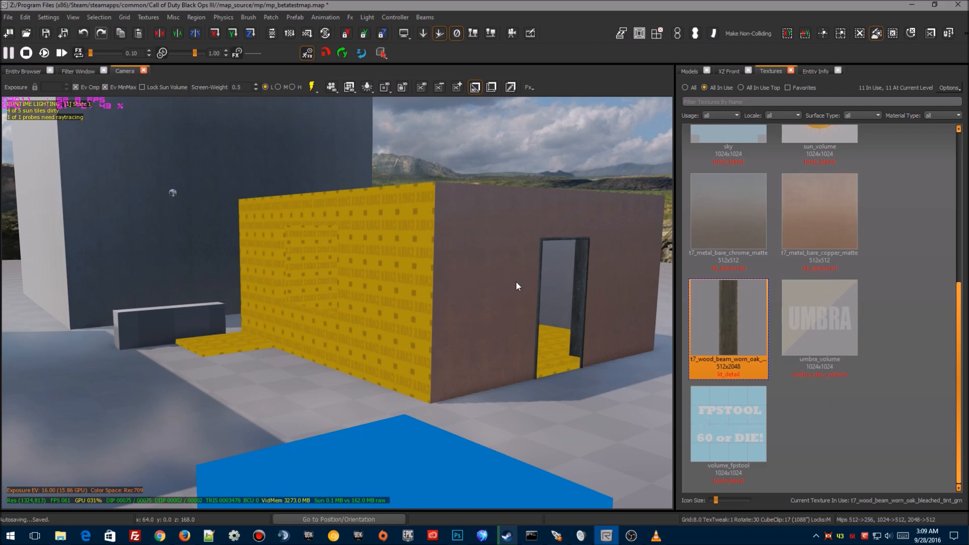
right_click_drag(525, 284, 516, 280)
right_click(504, 262)
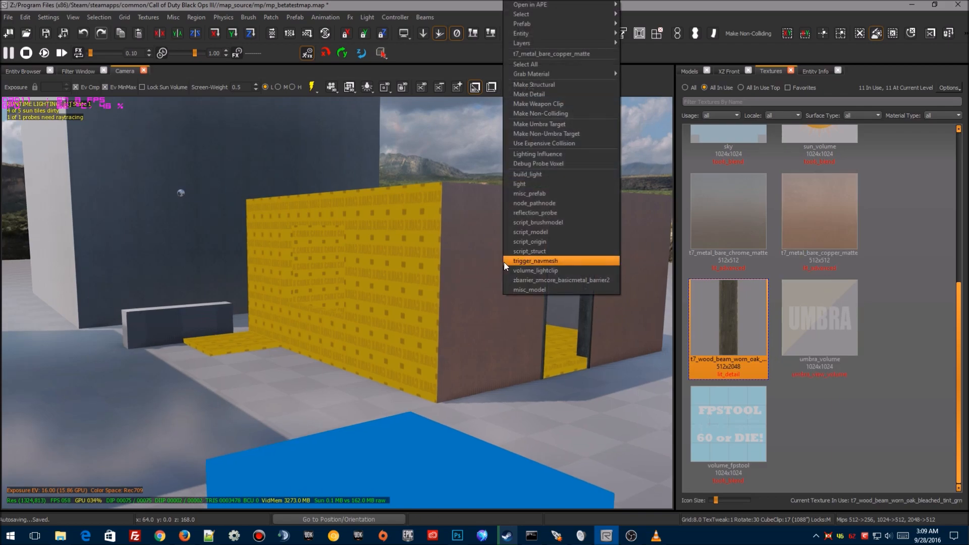
left_click(795, 212)
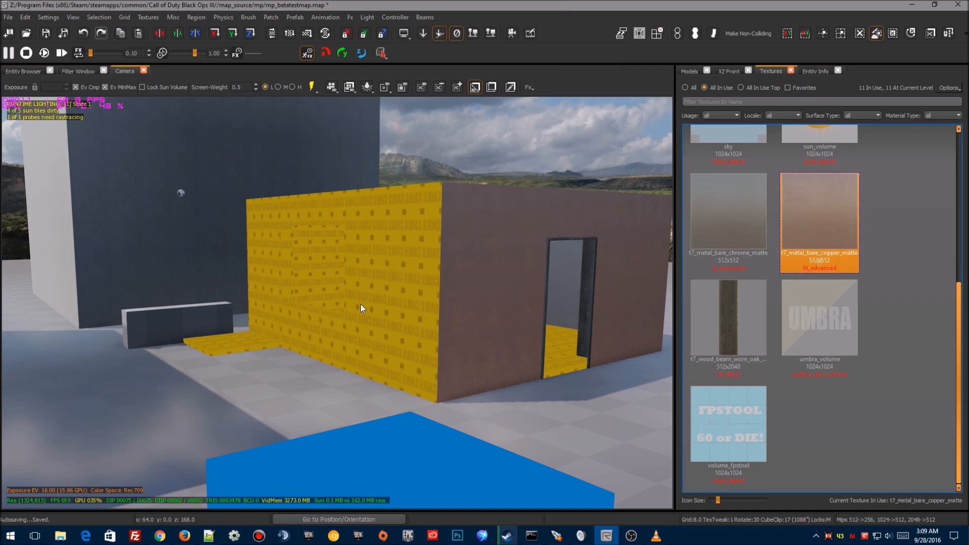
middle_click(410, 244, "ctrl+shift")
middle_click(374, 217, "ctrl+shift")
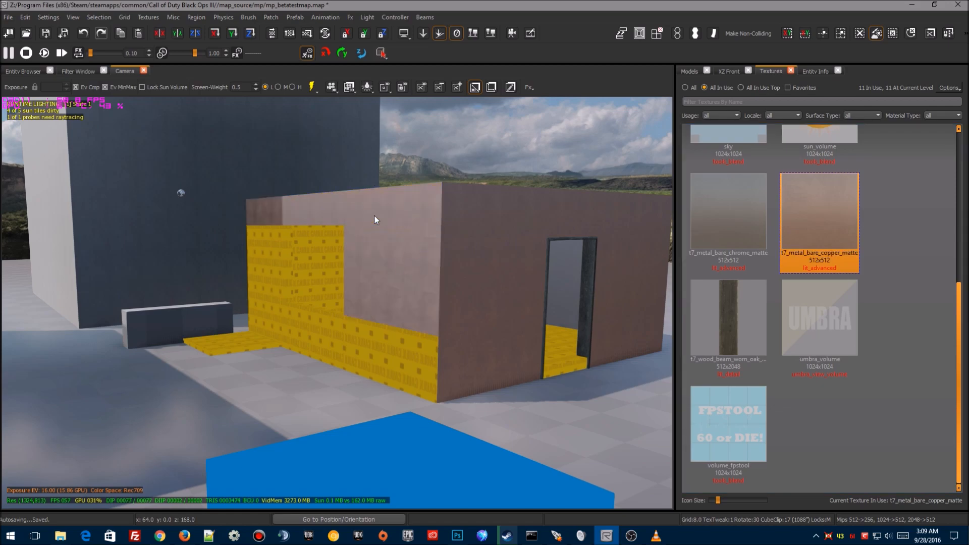
middle_click(277, 252, "ctrl+shift")
middle_click(285, 326, "ctrl+shift")
right_click_drag(331, 365, 356, 395)
middle_click(259, 429, "ctrl+shift")
right_click_drag(285, 434, 325, 455)
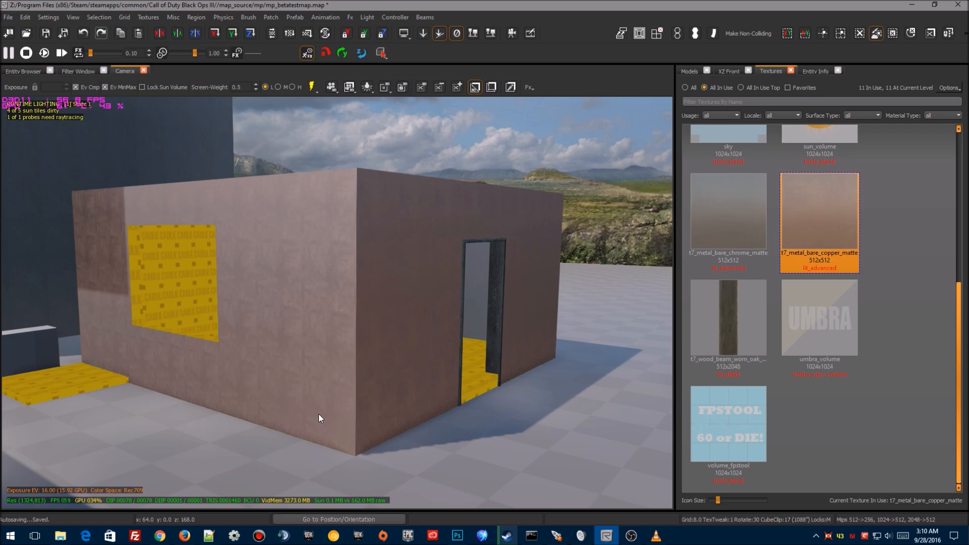
Step: Select the door frame's header and both jambs, and place a copy of them in front of the window opening
mouse_move(391, 398)
right_mouse_down()
mouse_move(253, 391)
mouse_move(535, 395)
mouse_move(394, 396)
mouse_move(434, 404)
mouse_move(426, 400)
right_mouse_up()
left_click(417, 396, "shift")
key("Escape")
left_click(349, 238, "shift")
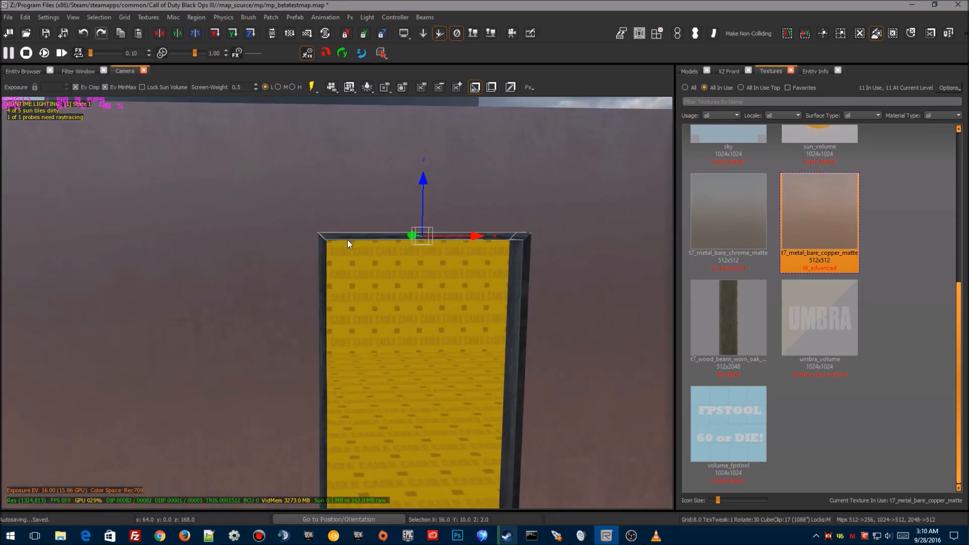
left_click(320, 267, "shift")
left_click(514, 332, "shift")
mouse_move(513, 331)
right_mouse_down()
mouse_move(454, 328)
mouse_move(413, 368)
right_mouse_up()
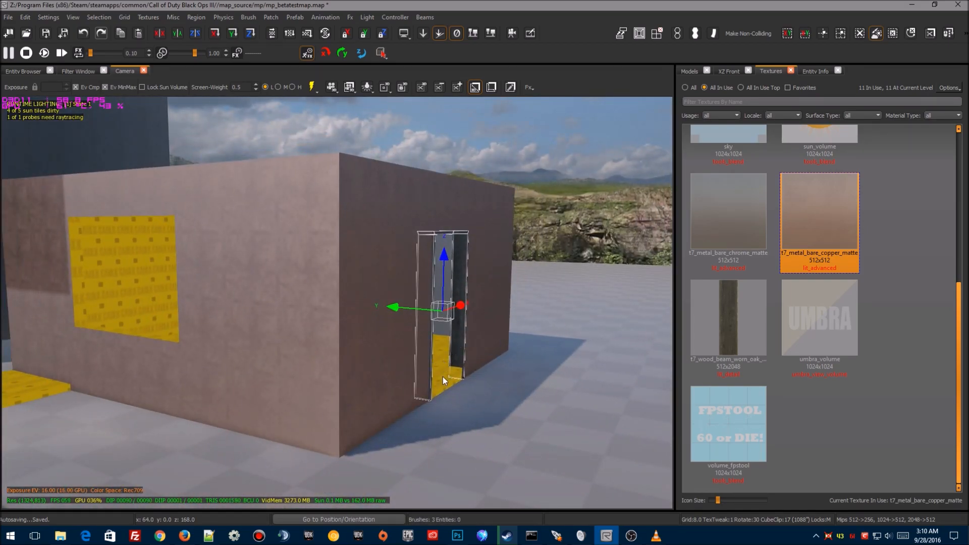
mouse_move(393, 305)
left_mouse_down()
mouse_move(230, 247)
mouse_move(181, 250)
left_mouse_up()
mouse_move(180, 250)
right_mouse_down()
mouse_move(427, 158)
mouse_move(353, 202)
right_mouse_up()
right_click_drag(263, 343, 277, 343)
left_click_drag(289, 323, 258, 413)
mouse_move(259, 413)
right_mouse_down()
mouse_move(313, 424)
mouse_move(310, 467)
right_mouse_up()
Step: Rotate the copied frame -90 degrees about the Z axis to align it with the side wall
key("r")
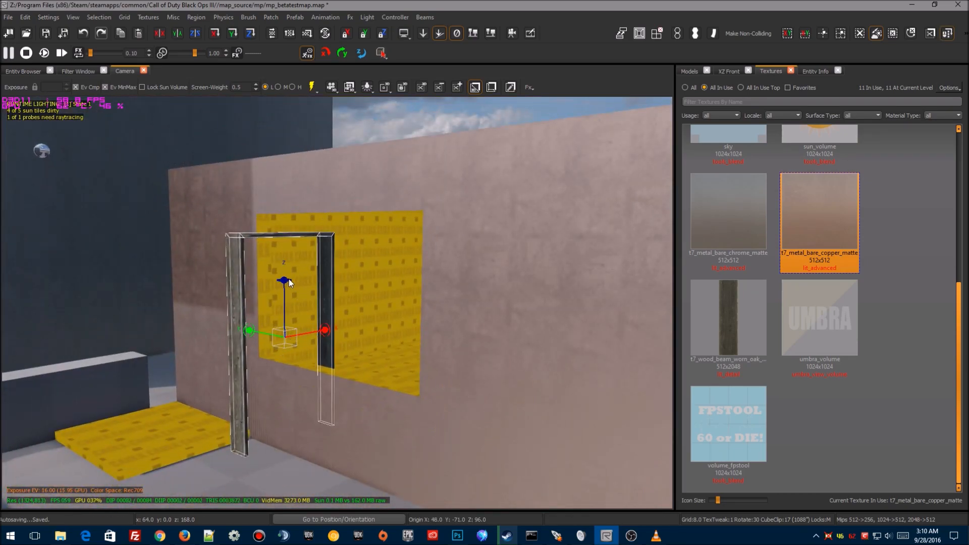
left_click_drag(250, 328, 250, 355)
left_click_drag(325, 326, 326, 327)
left_click_drag(289, 280, 287, 280)
mouse_move(286, 280)
right_mouse_down()
mouse_move(286, 248)
mouse_move(286, 268)
right_mouse_up()
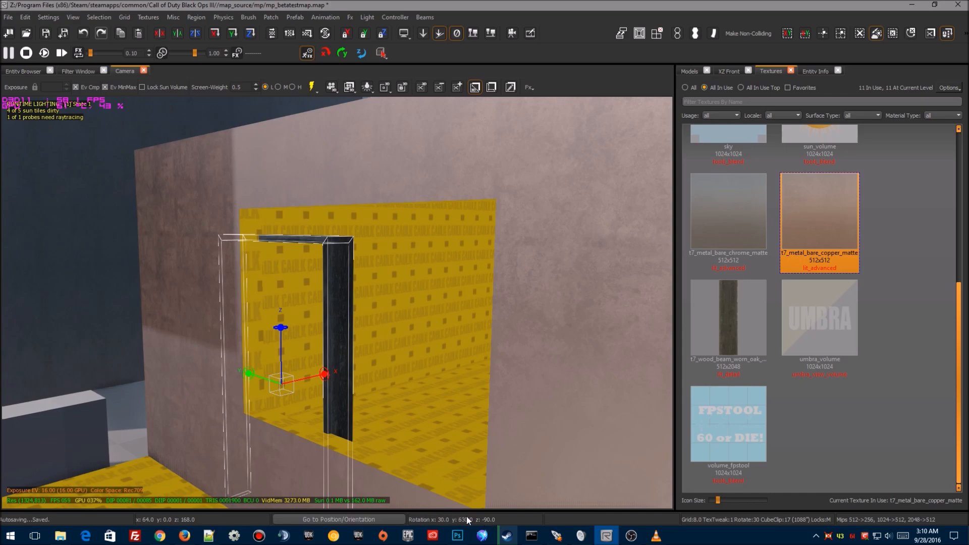
Step: Move the copied frame into the window opening, raise it 8 units to the opening's upper edge, and deselect it
key("w")
left_click_drag(255, 377, 312, 418)
left_click_drag(387, 404, 373, 415)
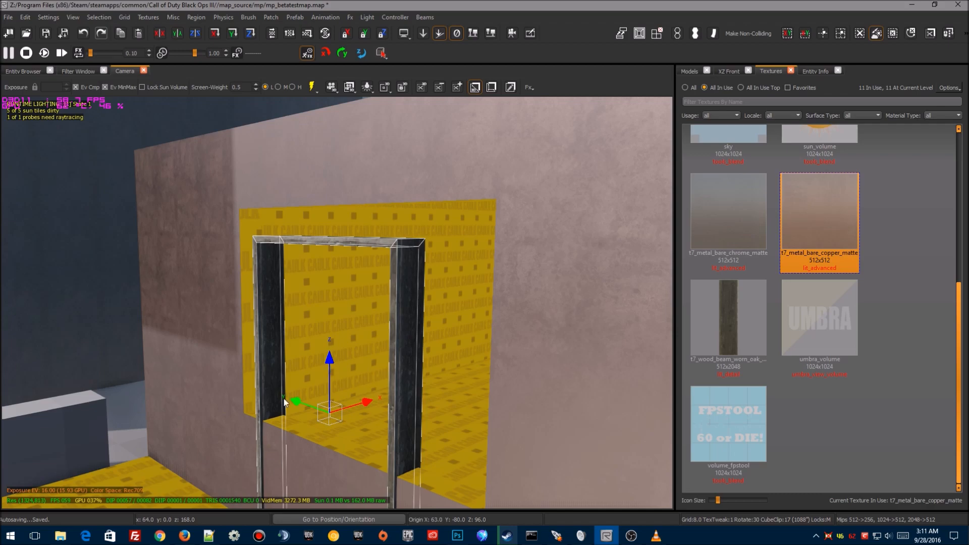
left_click_drag(329, 358, 328, 333)
right_click_drag(317, 448, 241, 414)
key("Escape")
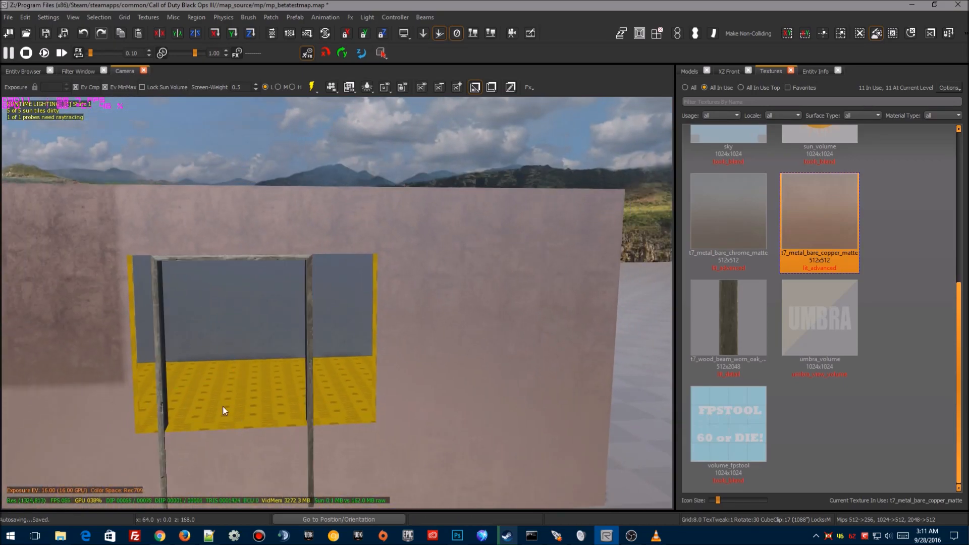
Step: Move the copied frame's two jambs outward to the opposite side edges of the window opening
left_click(157, 333)
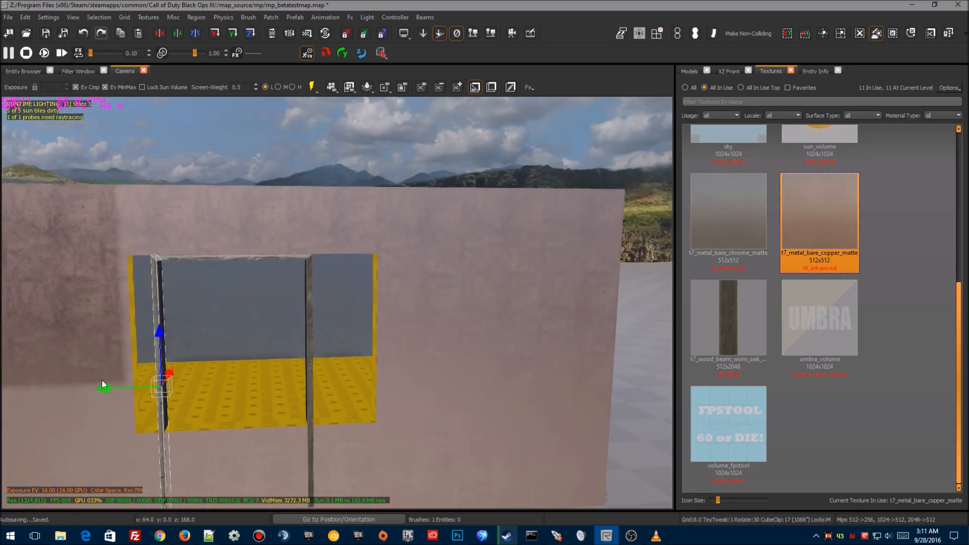
left_click_drag(106, 389, 89, 390)
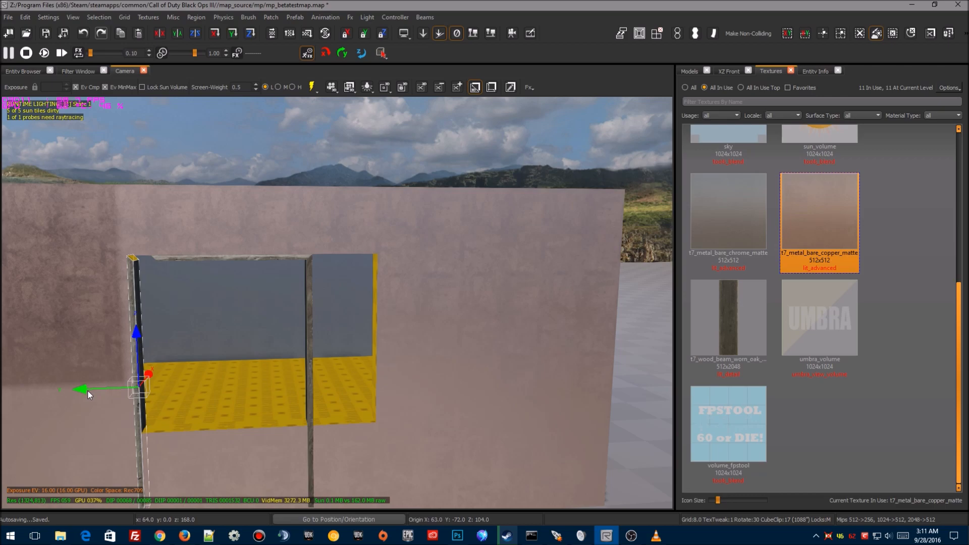
key("Escape")
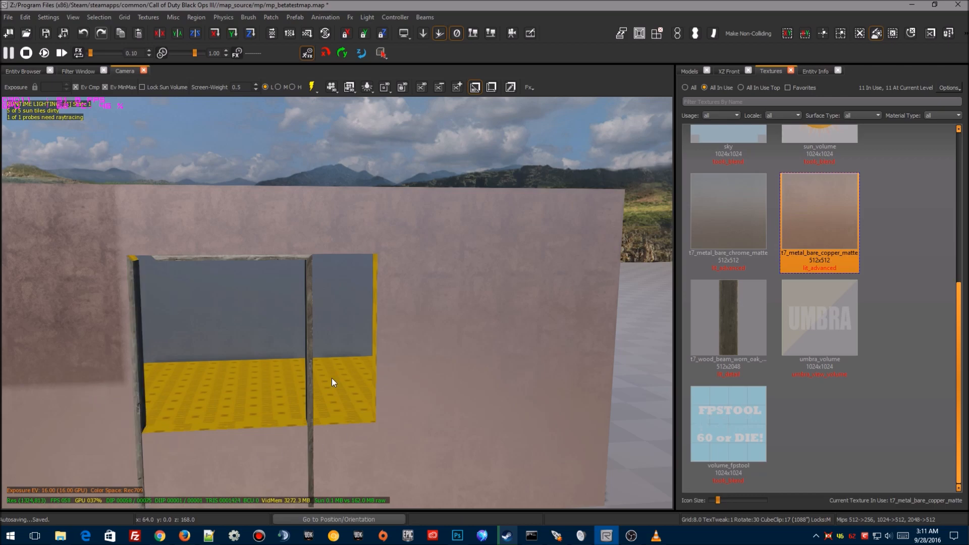
left_click(308, 375)
left_click_drag(257, 386, 311, 396)
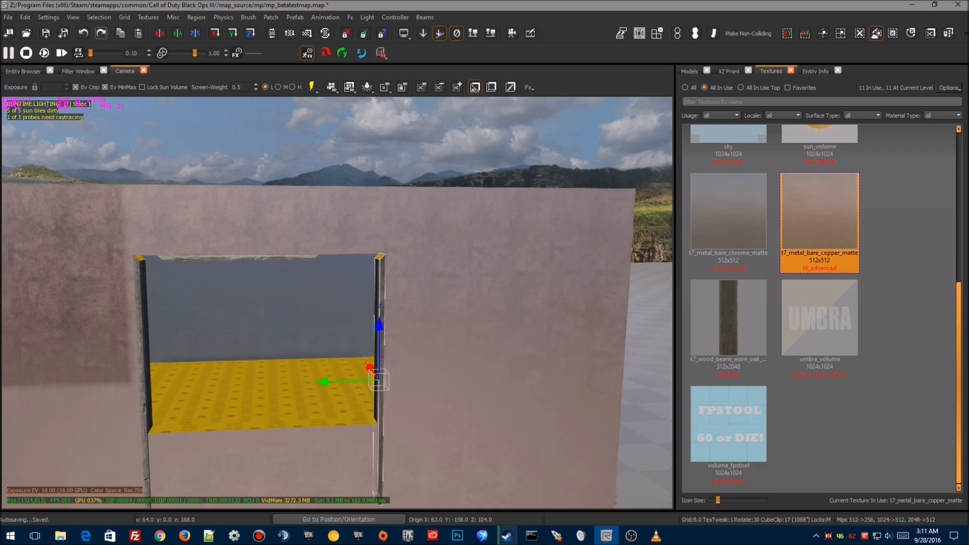
right_click_drag(319, 396, 337, 302)
key("Escape")
Step: Extend the window frame's header at both ends to meet the two jambs, making it 88 units long
left_click(357, 289)
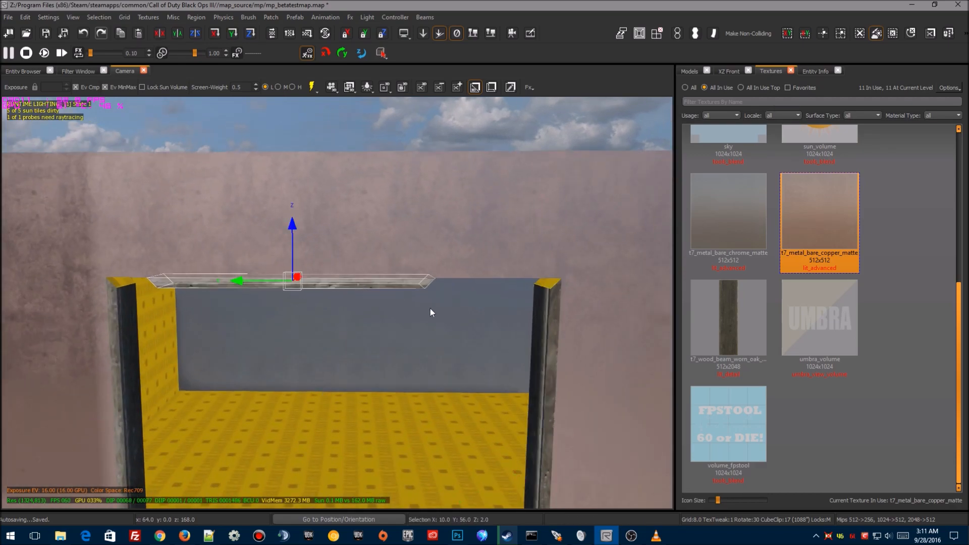
left_click_drag(462, 283, 474, 284)
right_click_drag(474, 283, 473, 302)
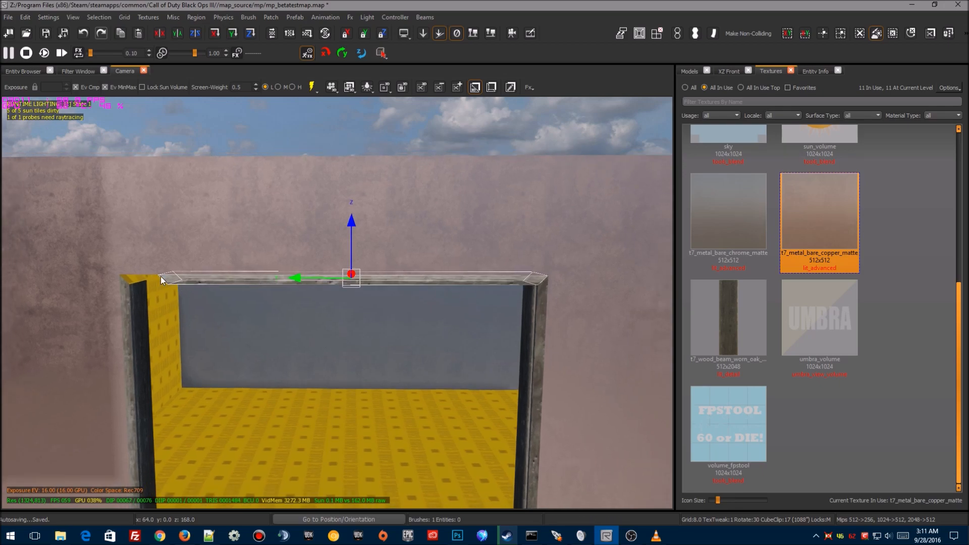
left_click_drag(121, 281, 117, 281)
right_click_drag(117, 280, 162, 320)
key("Escape")
Step: Shorten both window jambs from below to the opening's lower edge, making them 64 units high
left_click(377, 355, "shift")
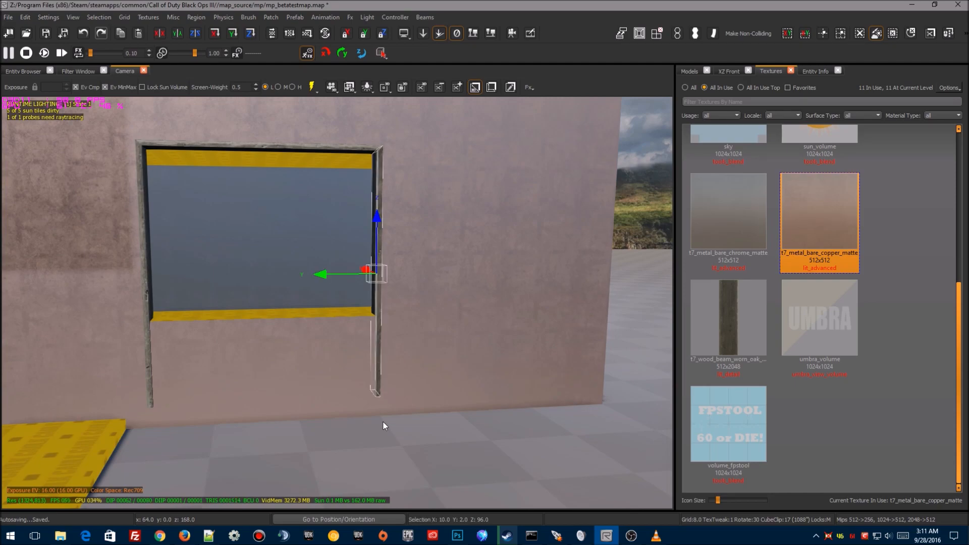
key("Delete")
left_click(146, 338, "shift")
left_click_drag(153, 442, 153, 426)
key("Escape")
Step: Duplicate the window header down to the opening's lower edge and turn the copy upside down to form the sill
left_click(278, 149)
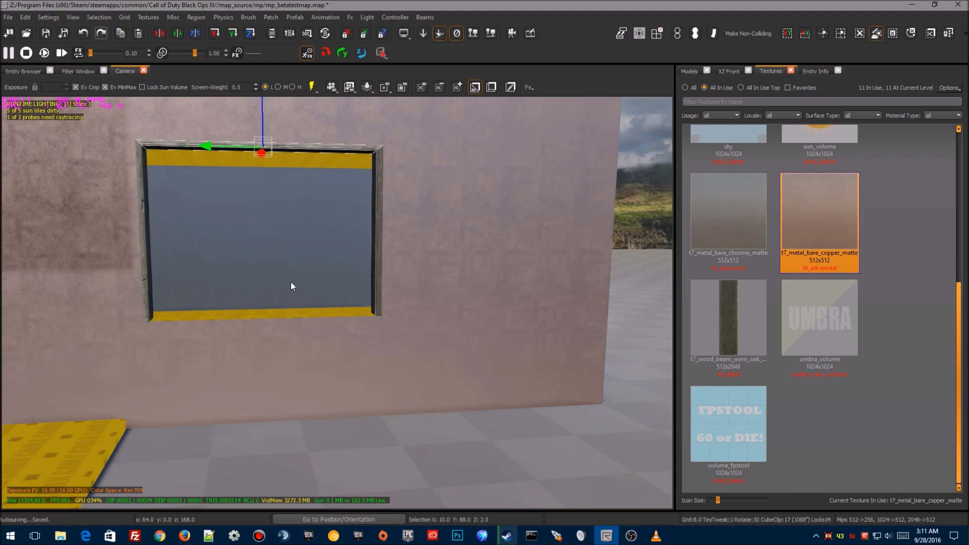
right_click_drag(298, 98, 293, 150)
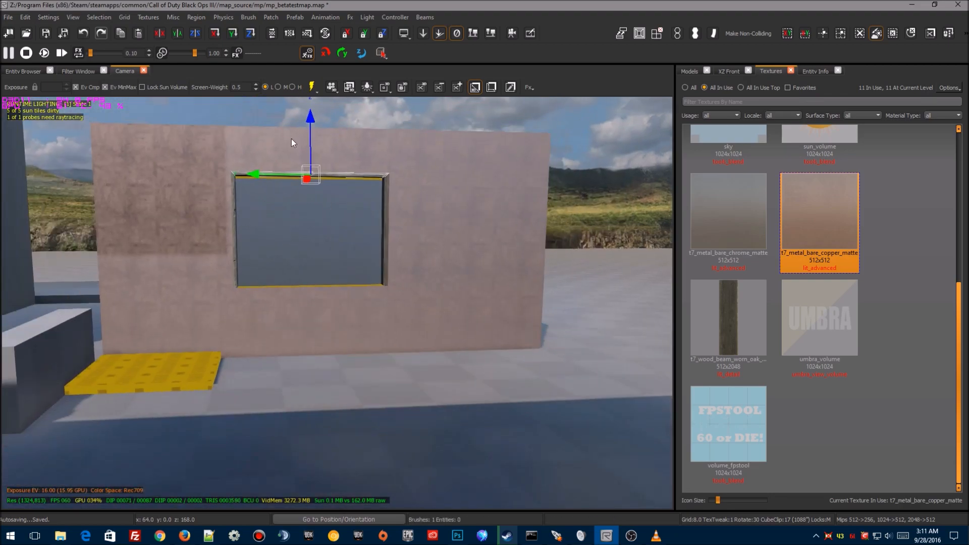
left_click_drag(312, 129, 300, 233)
key("q")
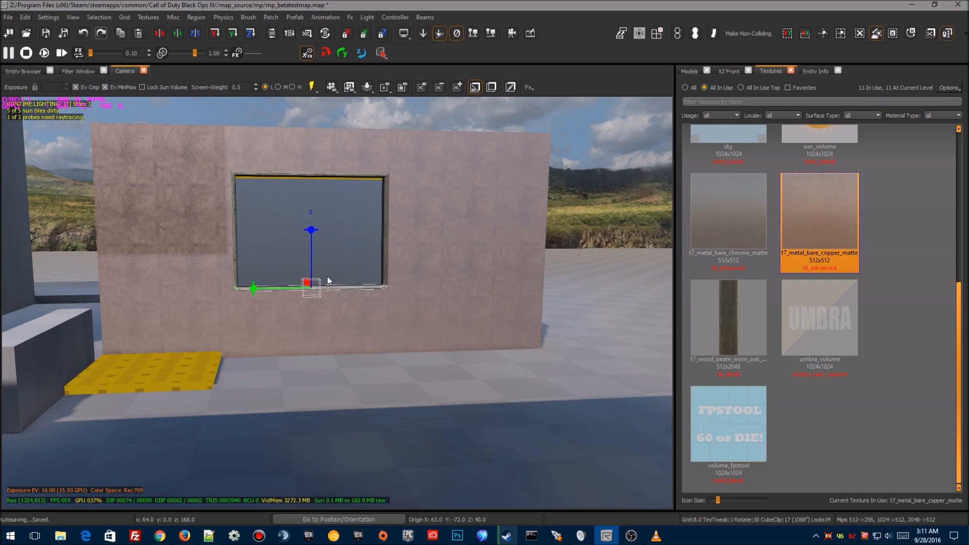
left_click(305, 279)
left_click_drag(306, 283, 303, 279)
right_click_drag(297, 401, 431, 329)
key("r")
key("Escape")
Step: Using vertex editing on both window jambs at grid size 2, lower the y -160 jamb's outer bottom corner 2 units to meet the sill
left_click(452, 314, "shift")
left_click(137, 302, "shift")
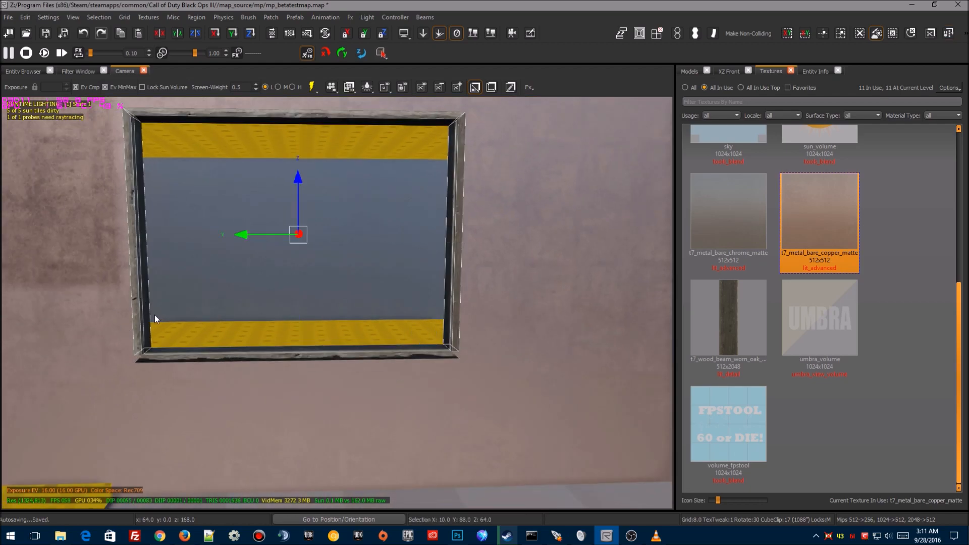
left_click(728, 68)
right_click_drag(771, 354, 943, 276)
key("ctrl+Tab")
right_click_drag(863, 376, 813, 382)
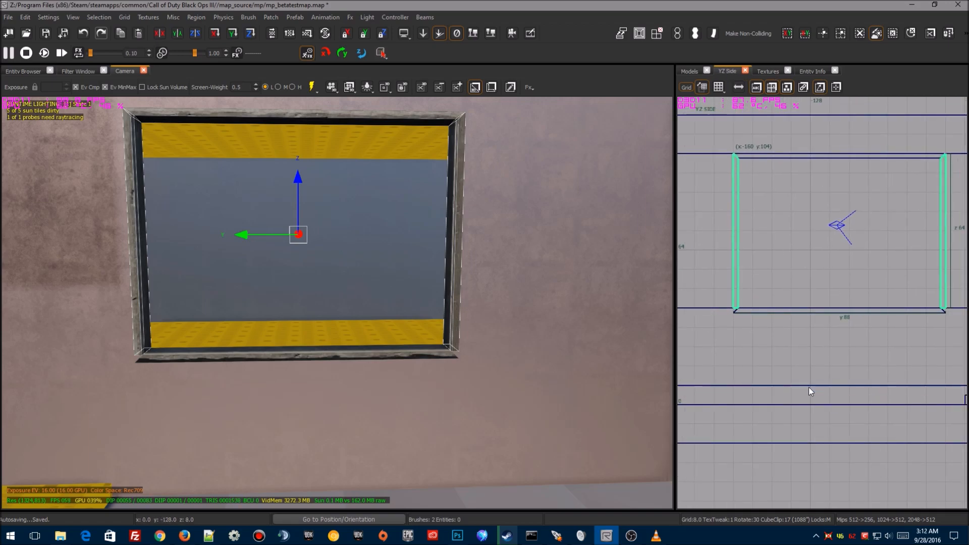
scroll(714, 296, "up", 5)
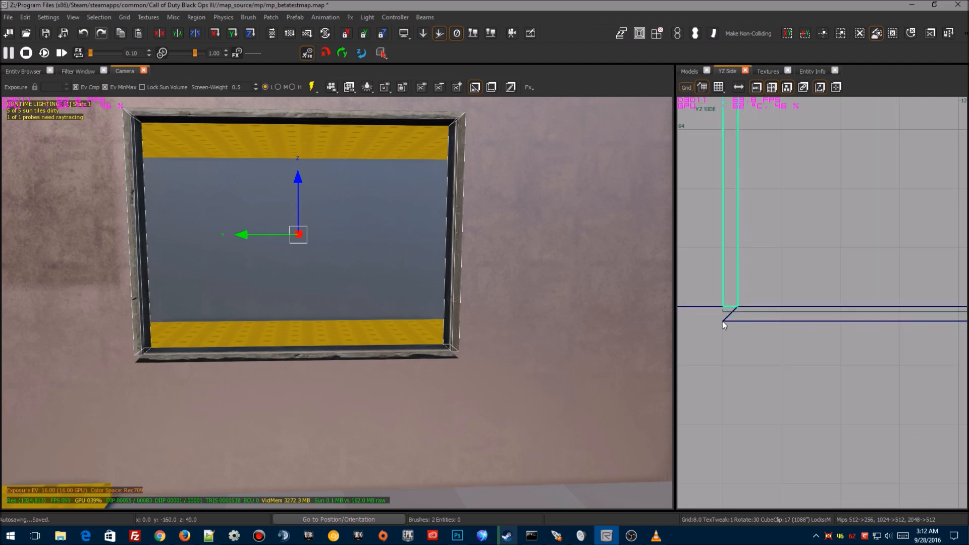
key("v")
key("2")
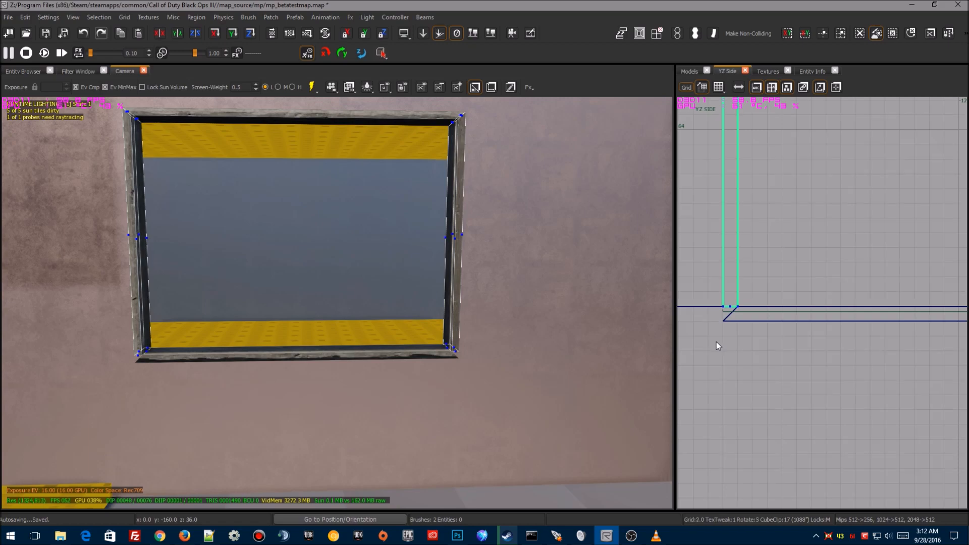
left_click_drag(725, 310, 727, 320)
Step: Lower the opposite window jamb's outer bottom corner 2 units to complete the sill miter, and deselect both jambs
scroll(812, 388, "down", 1)
scroll(810, 384, "down", 1)
right_click_drag(810, 385, 589, 341)
mouse_move(818, 308)
left_mouse_down()
mouse_move(811, 365)
mouse_move(825, 398)
mouse_move(875, 380)
mouse_move(886, 338)
mouse_move(890, 192)
mouse_move(869, 362)
mouse_move(921, 325)
mouse_move(885, 344)
mouse_move(825, 326)
mouse_move(819, 312)
left_mouse_up()
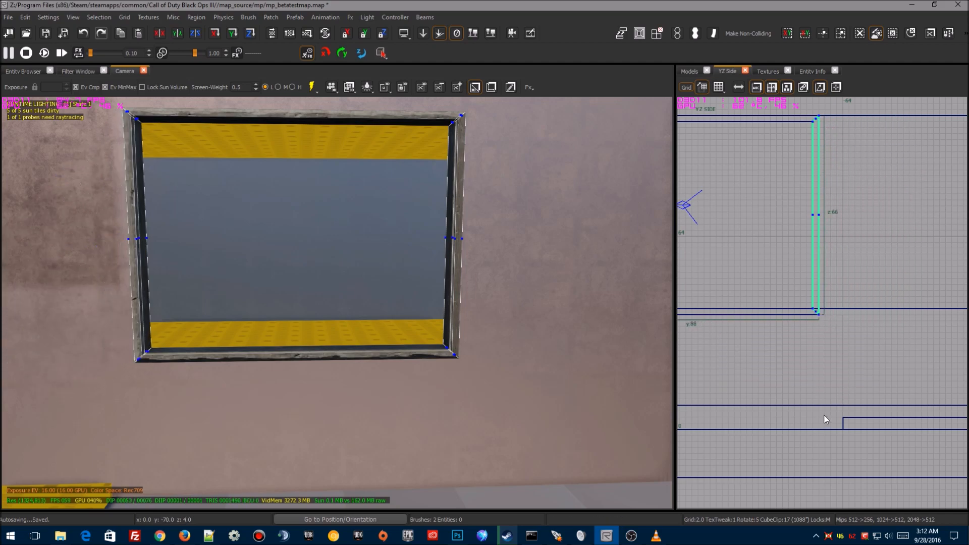
key("Escape")
Step: Select all seven door and window frame pieces, make them detail brushes, and deselect them
mouse_move(442, 374)
right_mouse_down()
mouse_move(435, 391)
mouse_move(371, 387)
mouse_move(427, 391)
mouse_move(398, 314)
right_mouse_up()
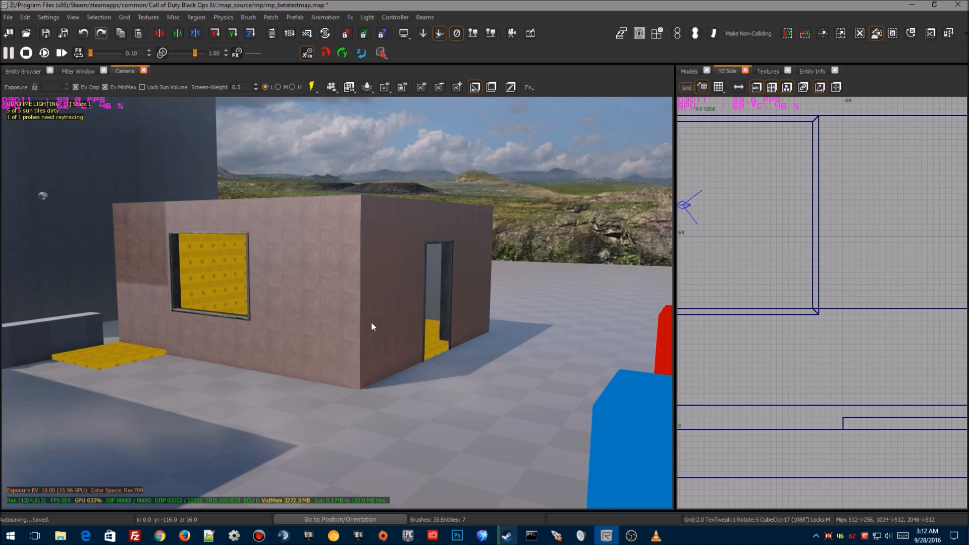
right_click_drag(535, 401, 494, 425)
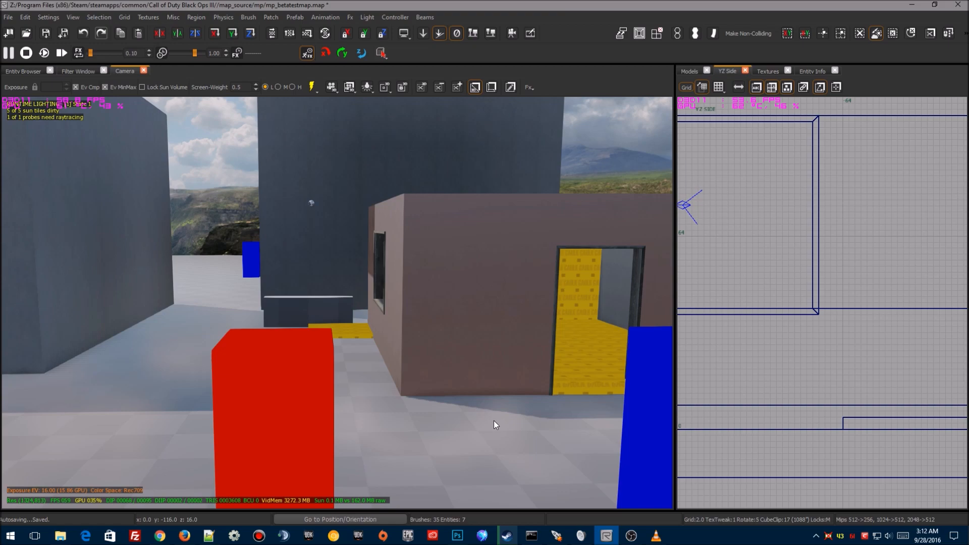
right_click_drag(517, 352, 493, 395)
left_click(319, 219, "shift")
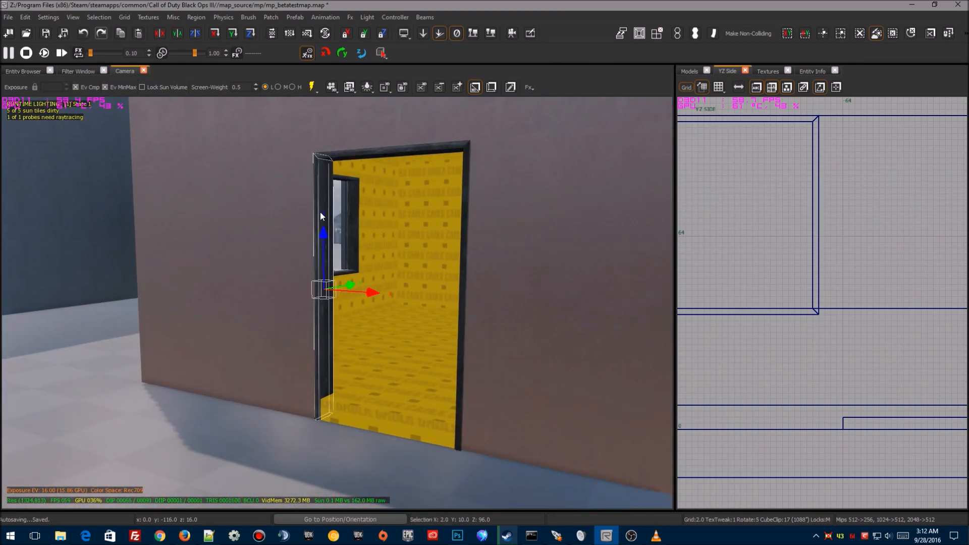
left_click(347, 153, "shift")
left_click(465, 192, "shift")
mouse_move(466, 193)
right_mouse_down()
mouse_move(374, 352)
mouse_move(402, 374)
right_mouse_up()
left_click(382, 360, "shift")
left_click(229, 308, "shift")
right_click_drag(225, 340, 223, 331)
left_click(234, 377, "shift")
mouse_move(325, 410)
right_mouse_down()
mouse_move(331, 450)
mouse_move(371, 414)
right_mouse_up()
right_click_drag(311, 350, 322, 347)
right_click(326, 347)
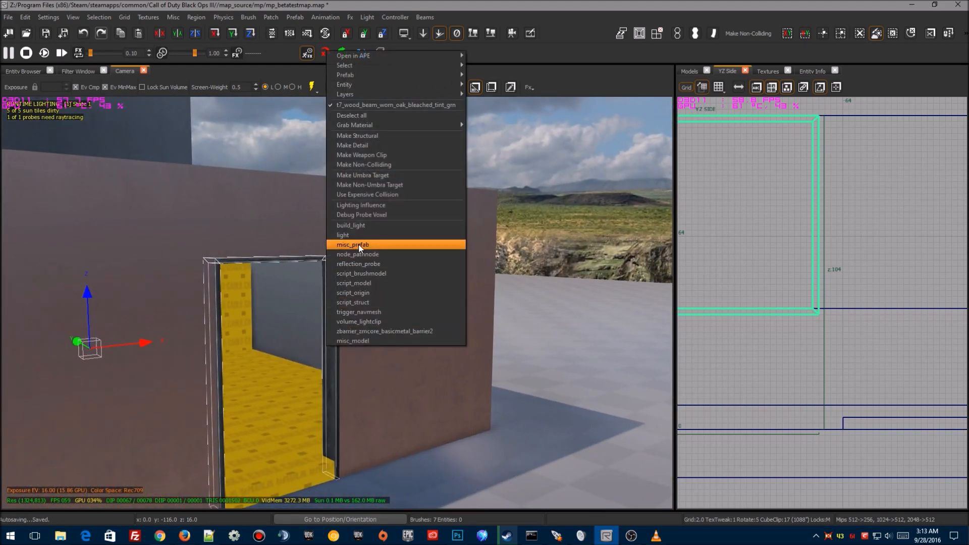
left_click(353, 147)
mouse_move(326, 340)
right_mouse_down()
mouse_move(353, 343)
mouse_move(317, 328)
mouse_move(329, 328)
right_mouse_up()
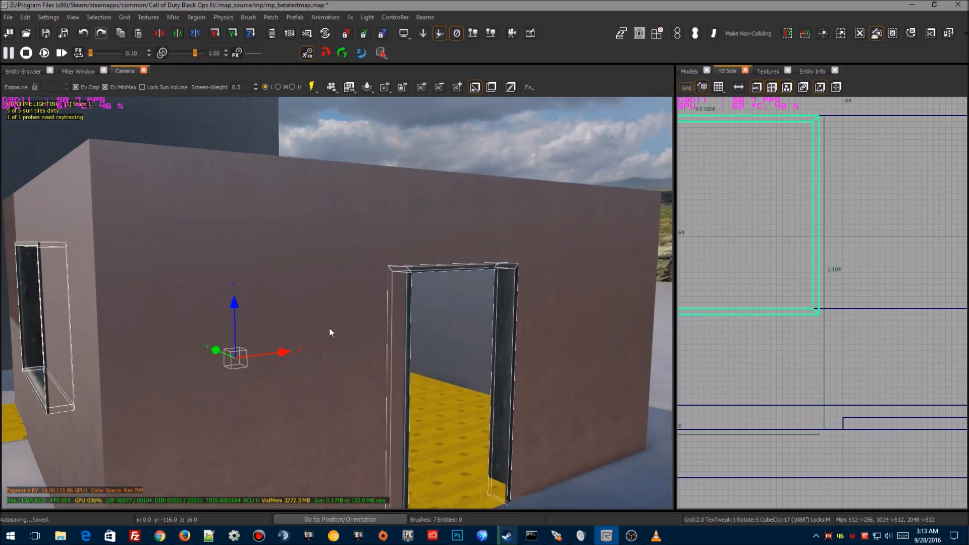
key("Escape")
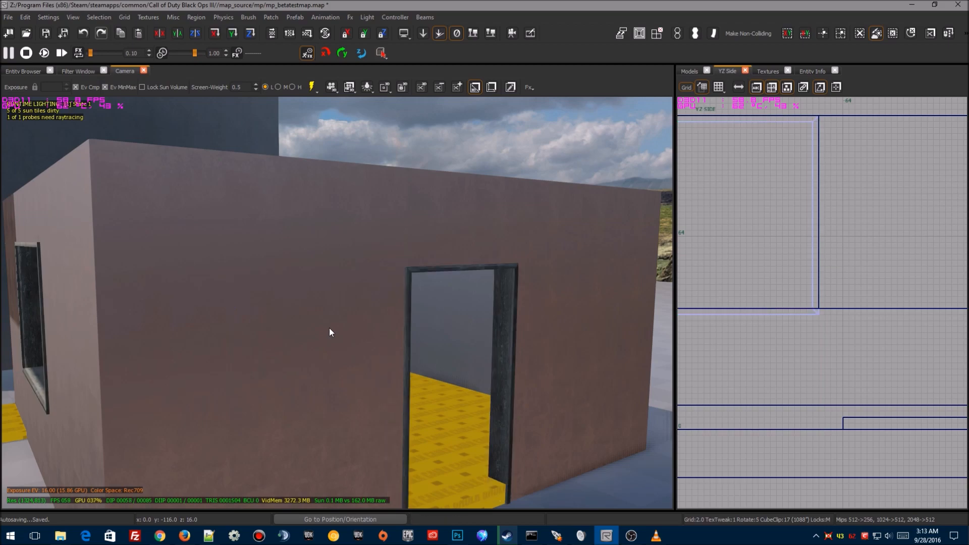
Step: Examine the overall map layout in the XY top view around the buildings and spawn markers
right_click_drag(426, 270, 449, 273)
scroll(734, 273, "down", 7)
right_click_drag(743, 321, 775, 349)
key("ctrl+Tab")
key("ctrl+Tab")
scroll(761, 328, "down", 7)
key("ctrl+Tab")
key("ctrl+Tab")
mouse_move(790, 259)
right_mouse_down()
mouse_move(794, 296)
mouse_move(769, 259)
right_mouse_up()
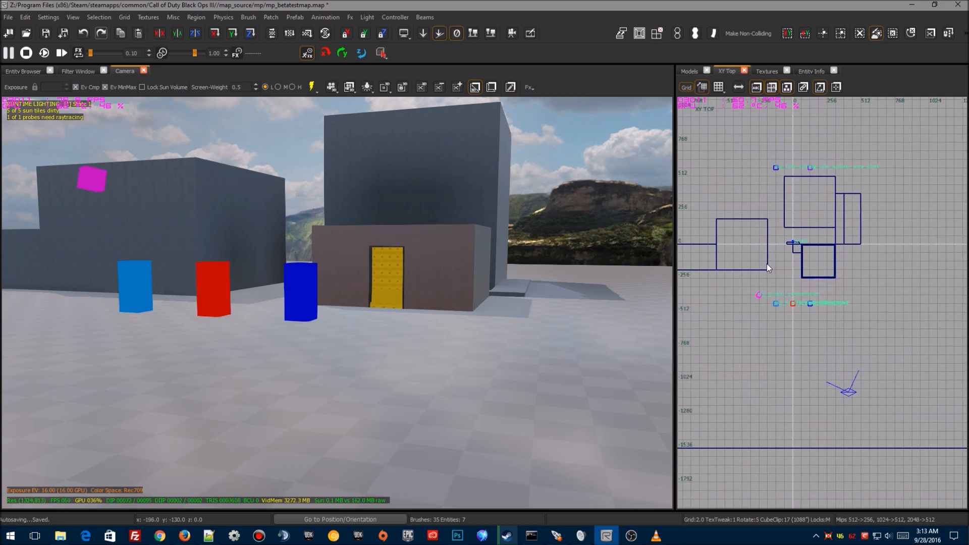
Step: Create a wall brush about 1526 by 176 units beyond the spawn markers, extend it upward, texture it with caulk, and deselect it
left_click_drag(717, 329, 905, 346)
left_click_drag(368, 188, 350, 146)
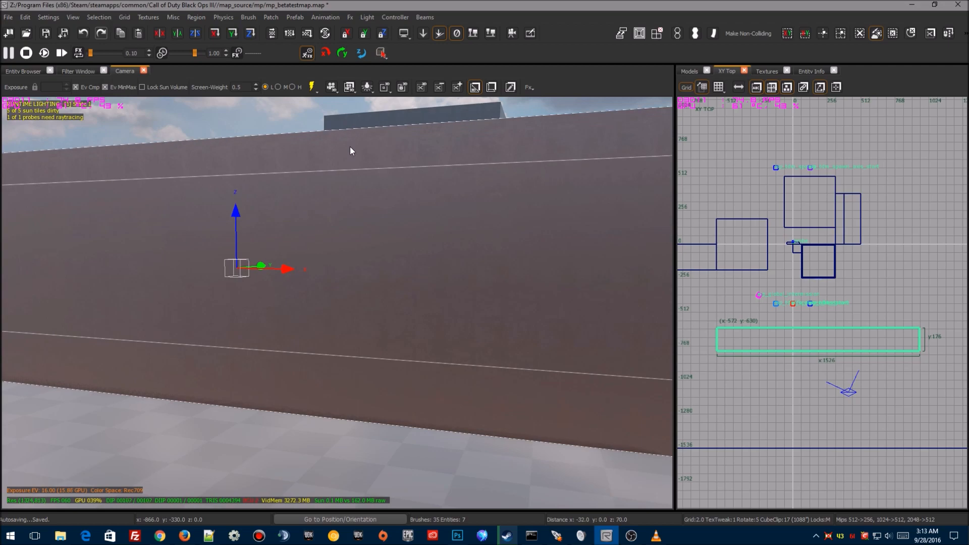
left_click(767, 71)
left_click(721, 154)
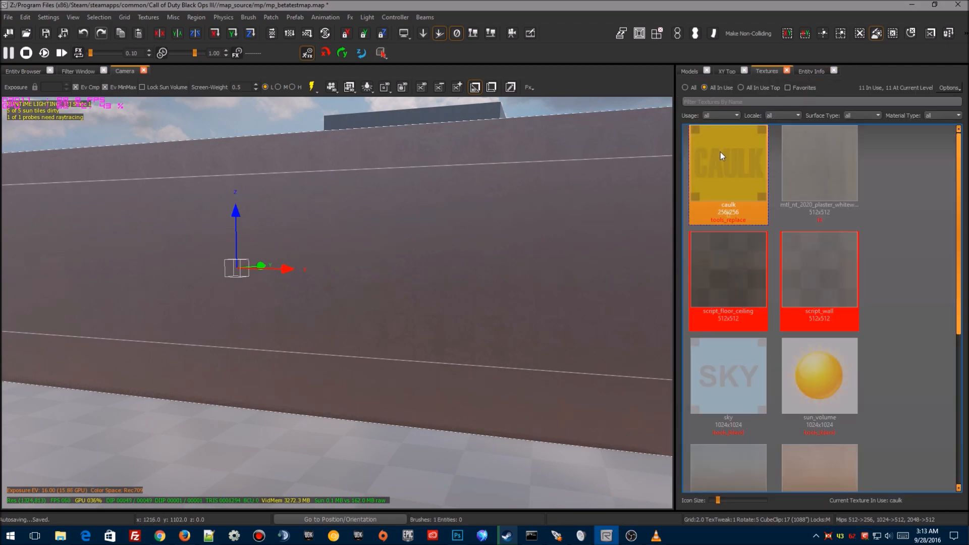
right_click_drag(471, 282, 469, 312)
key("Escape")
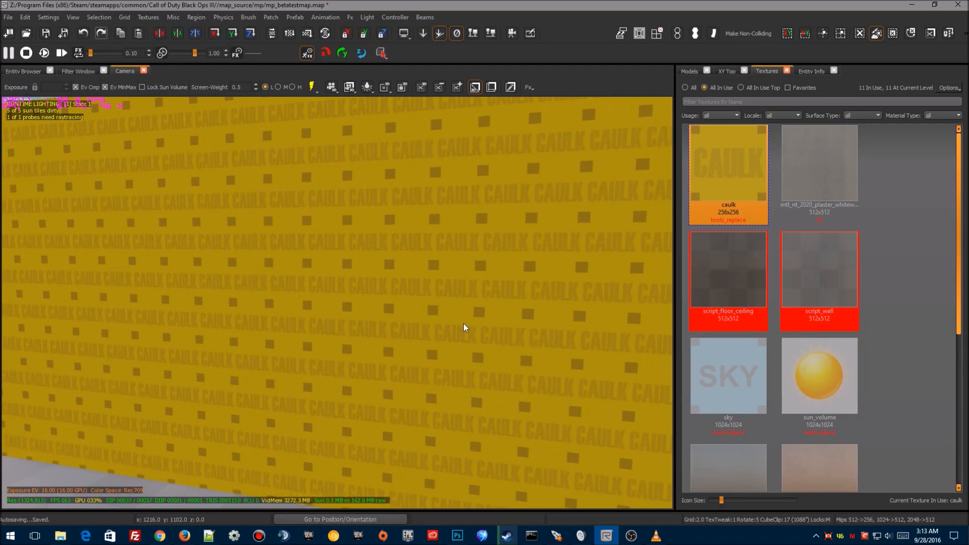
Step: Examine the map around the new caulk wall in game view, moving back and forth, and return to the normal editor view
key("g")
key("w")
mouse_move(416, 359)
right_mouse_down()
mouse_move(393, 358)
mouse_move(415, 359)
mouse_move(395, 359)
mouse_move(407, 359)
right_mouse_up()
key("s")
key("w")
key("s")
key("w")
key("s")
key("w")
key("s")
key("s")
key("w")
key("s")
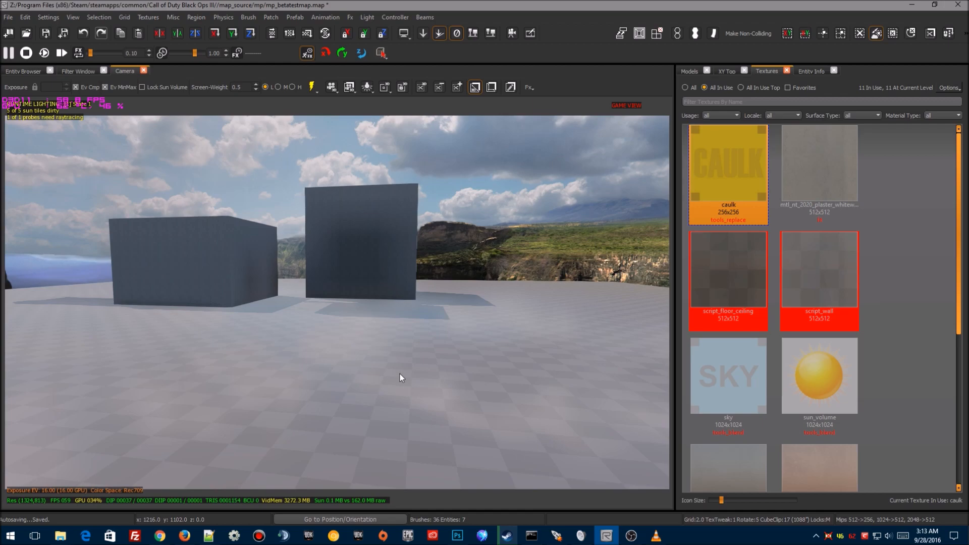
key("g")
Step: Inspect the small building's doorway by selecting the structural wall brush and the detail door jamb in turn, leaving both deselected
key("w")
right_click_drag(388, 371, 392, 374)
key("s")
key("w")
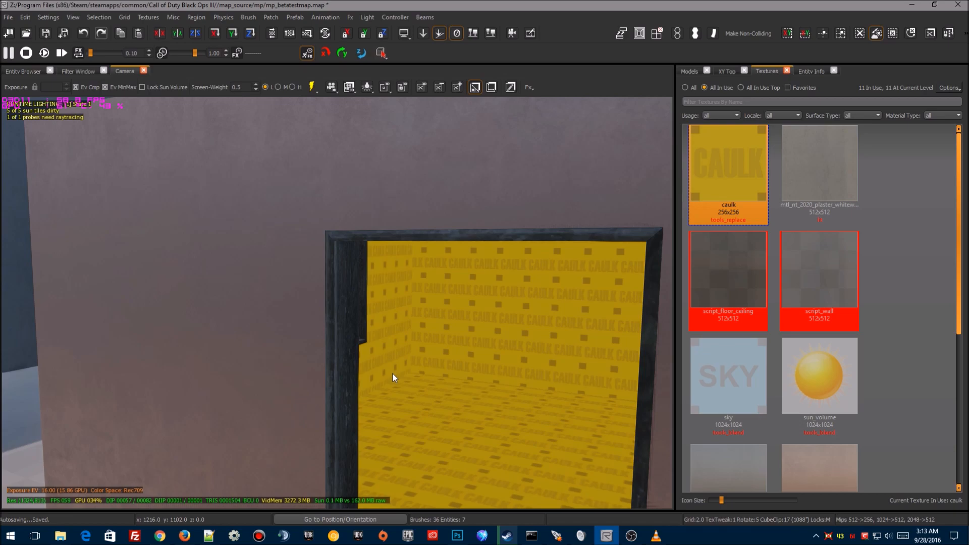
left_click(230, 318, "shift")
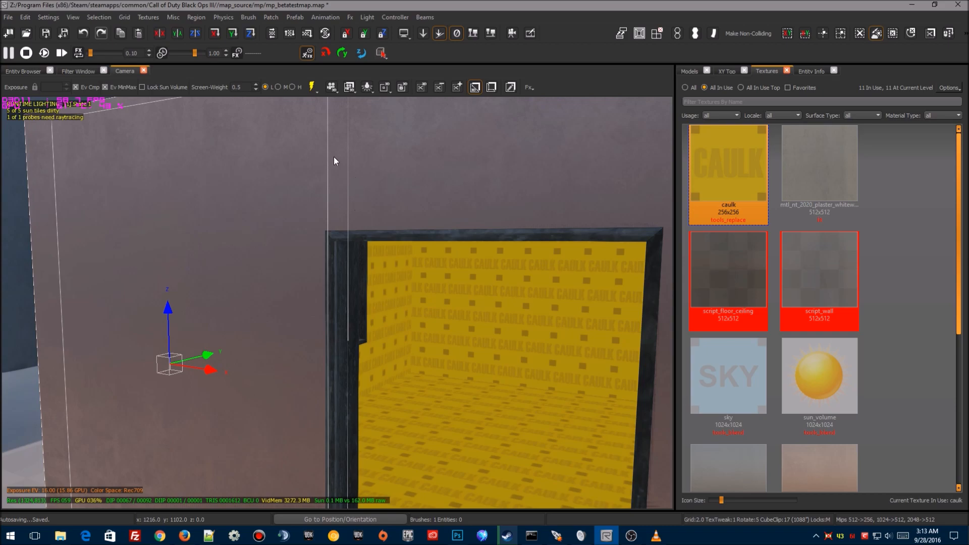
key("Escape")
left_click(339, 302, "shift")
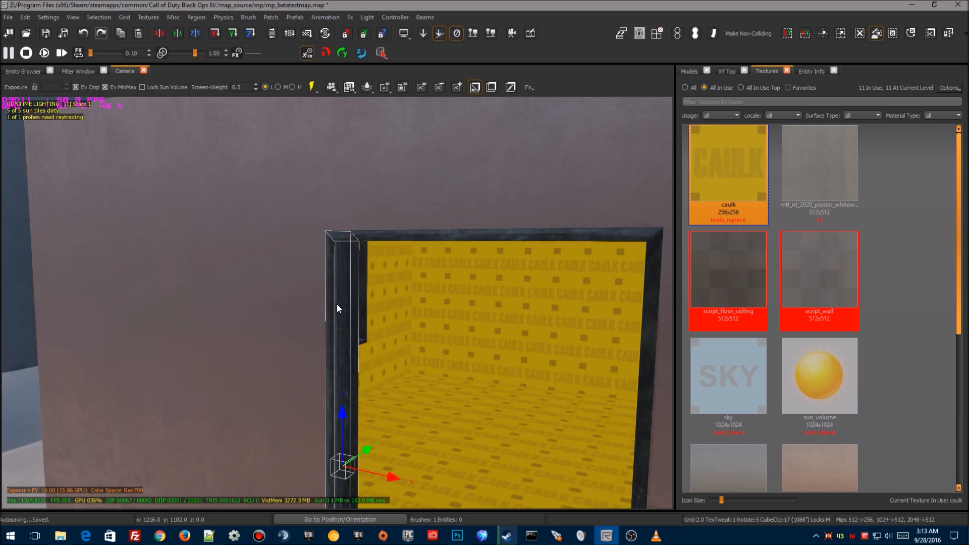
mouse_move(389, 295)
right_mouse_down()
mouse_move(536, 298)
mouse_move(390, 300)
right_mouse_up()
key("Escape")
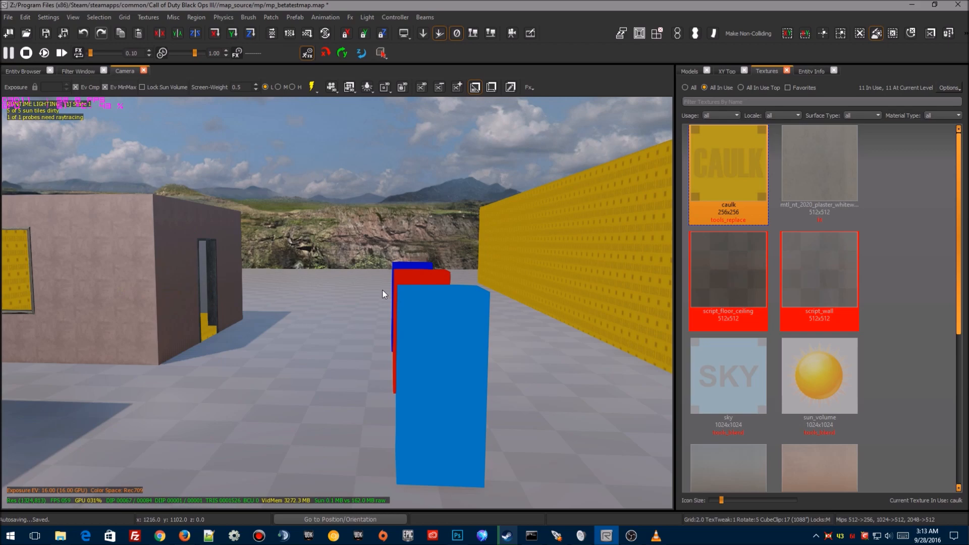